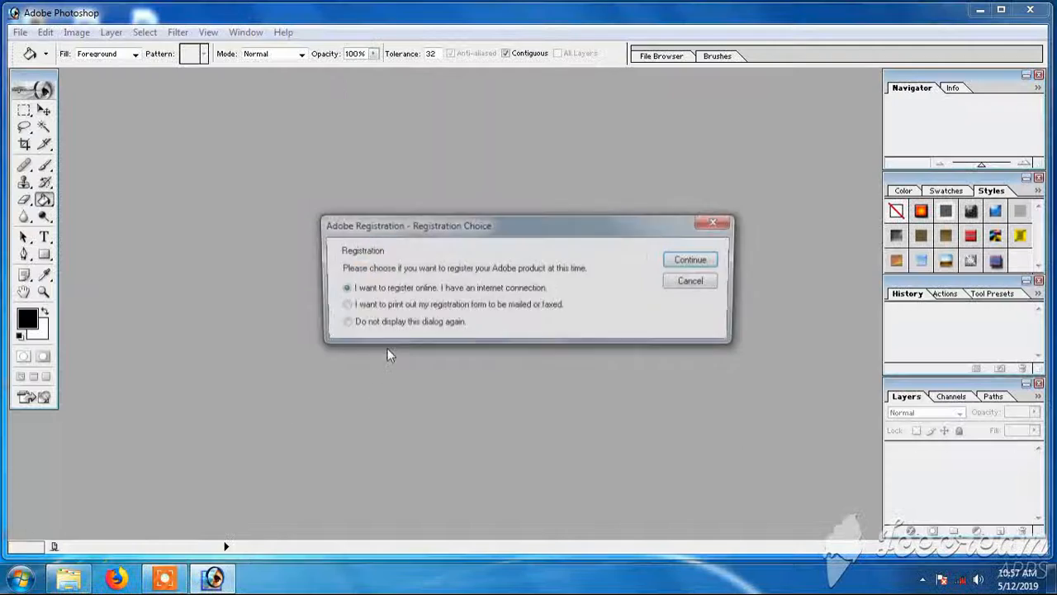
Step: Dismiss the registration prompt and create a new white RGB document using the 1920 x 1080 HDTV 1080i preset
click(692, 283)
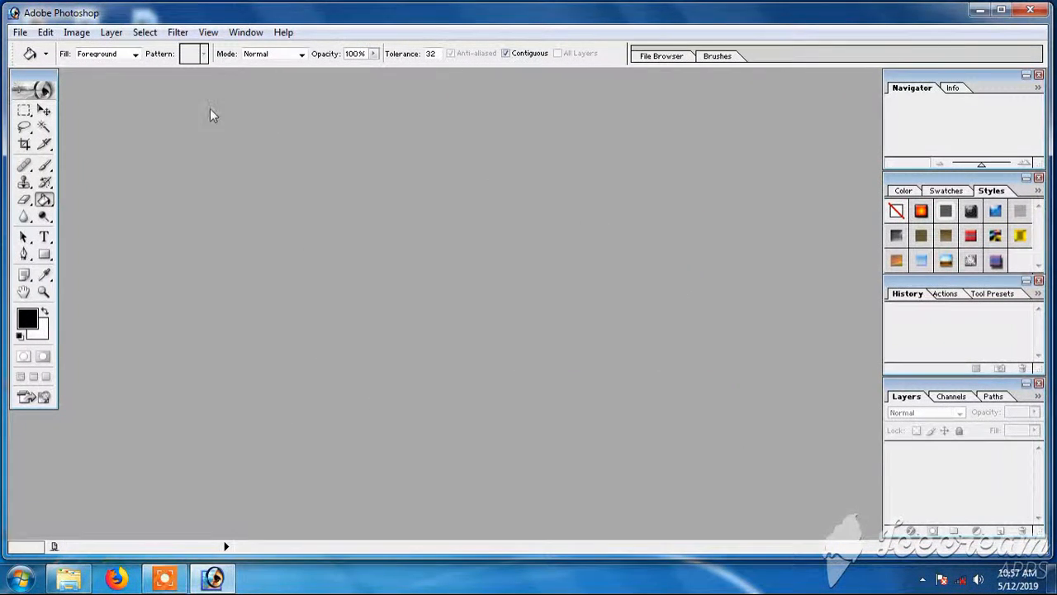
click(19, 32)
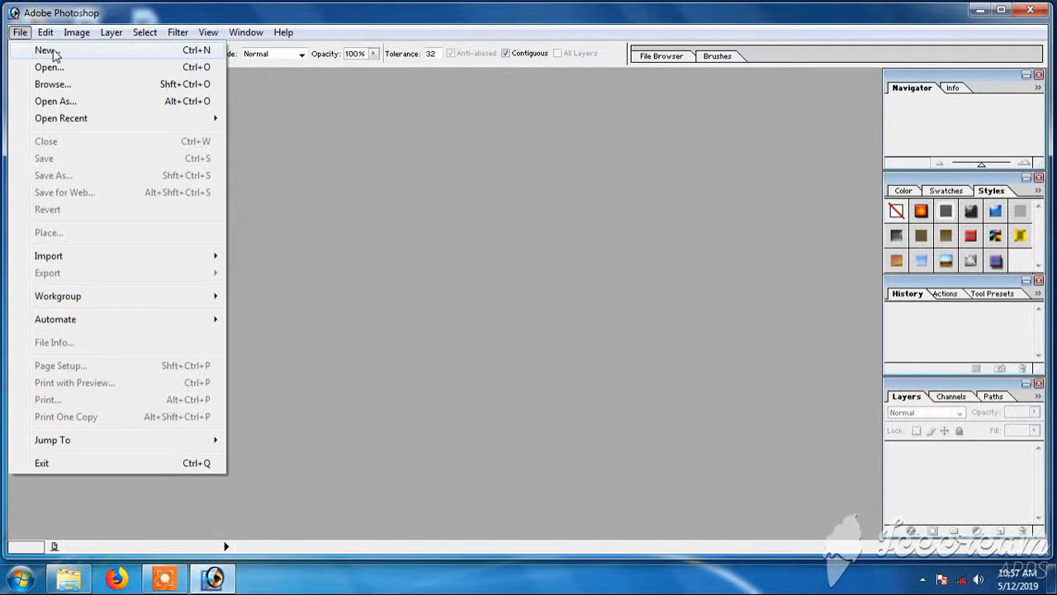
click(48, 50)
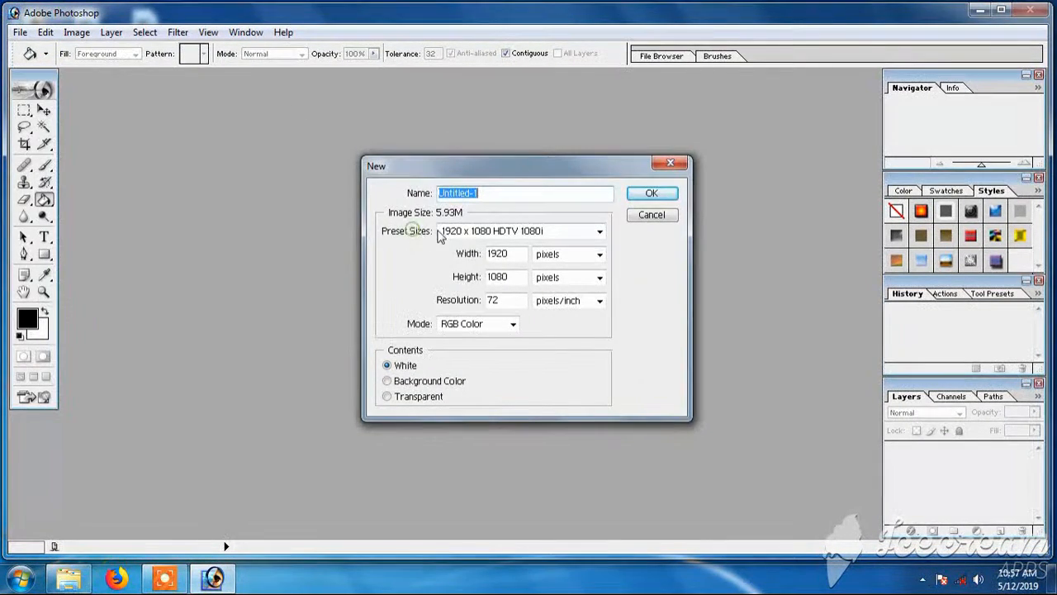
click(593, 235)
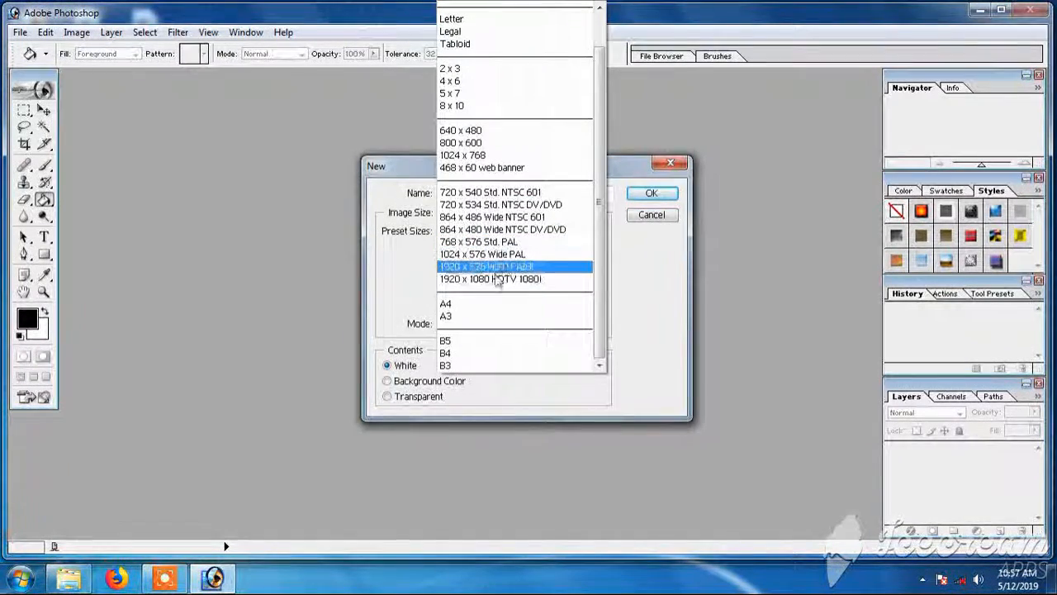
click(537, 279)
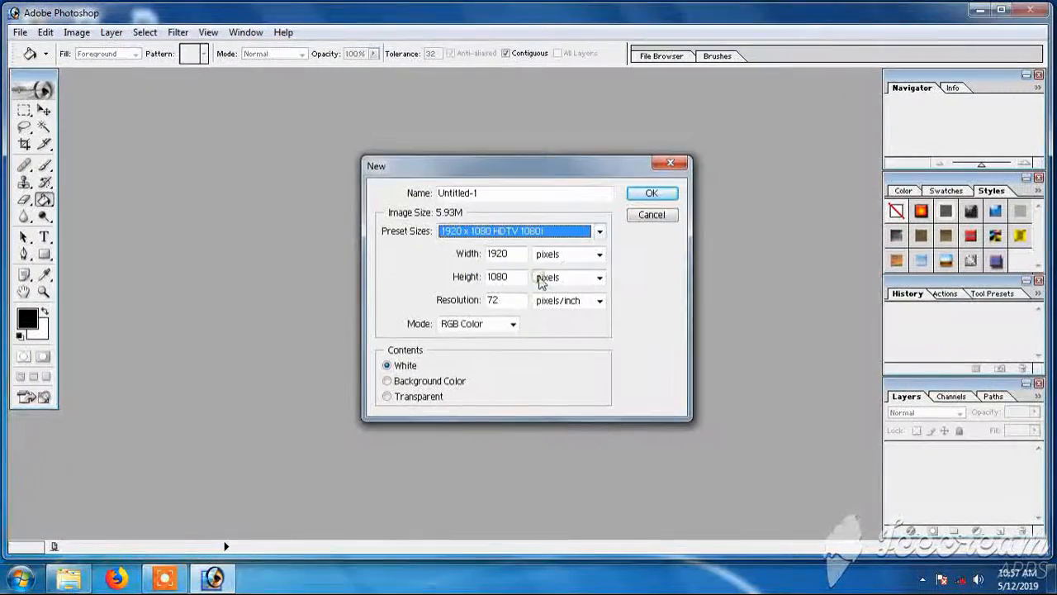
click(641, 194)
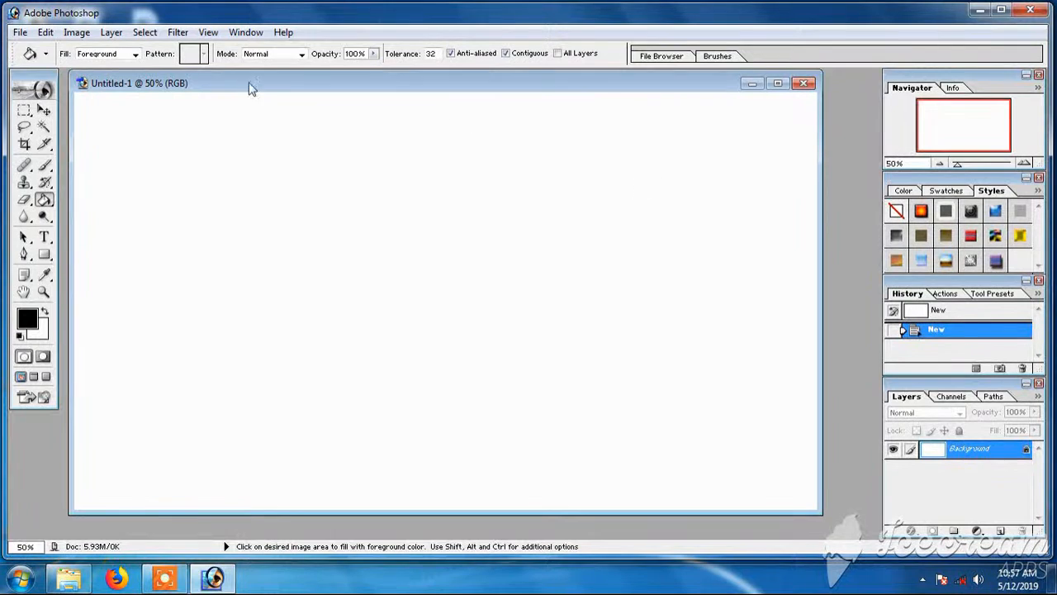
Step: Choose the scattered maple-leaf brush tip for the Brush tool and set its master diameter to 251 px
click(46, 165)
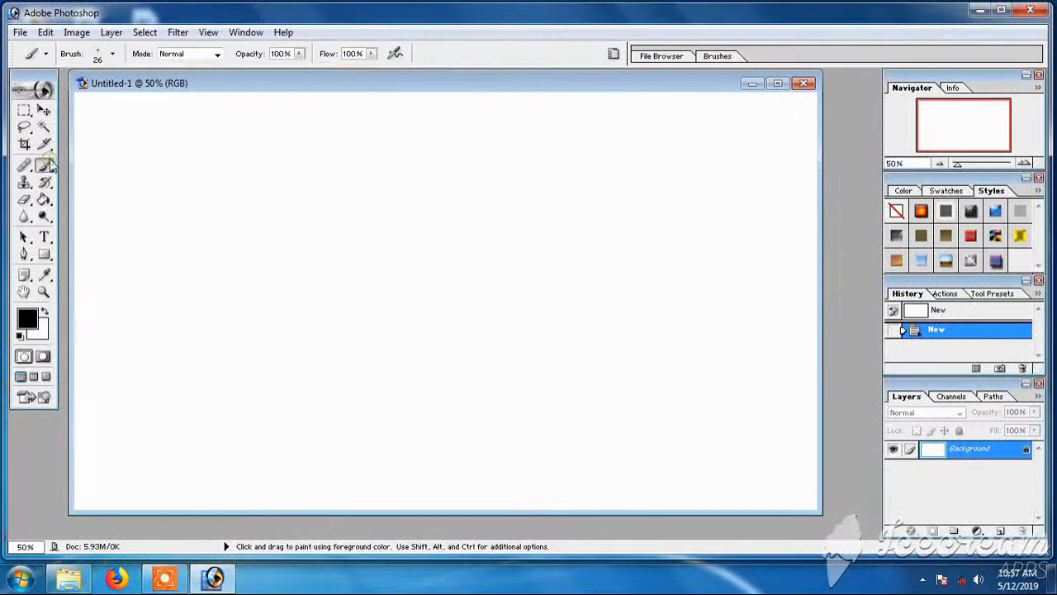
right_click(298, 265)
scroll(392, 402, down, 5)
scroll(385, 402, down, 6)
scroll(384, 397, down, 10)
click(392, 393)
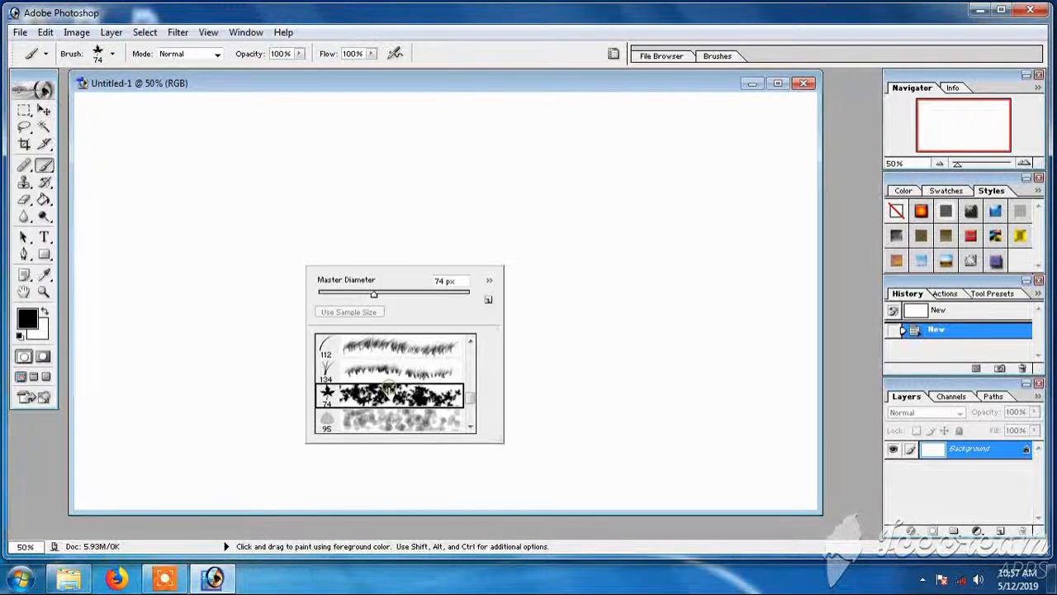
click(391, 295)
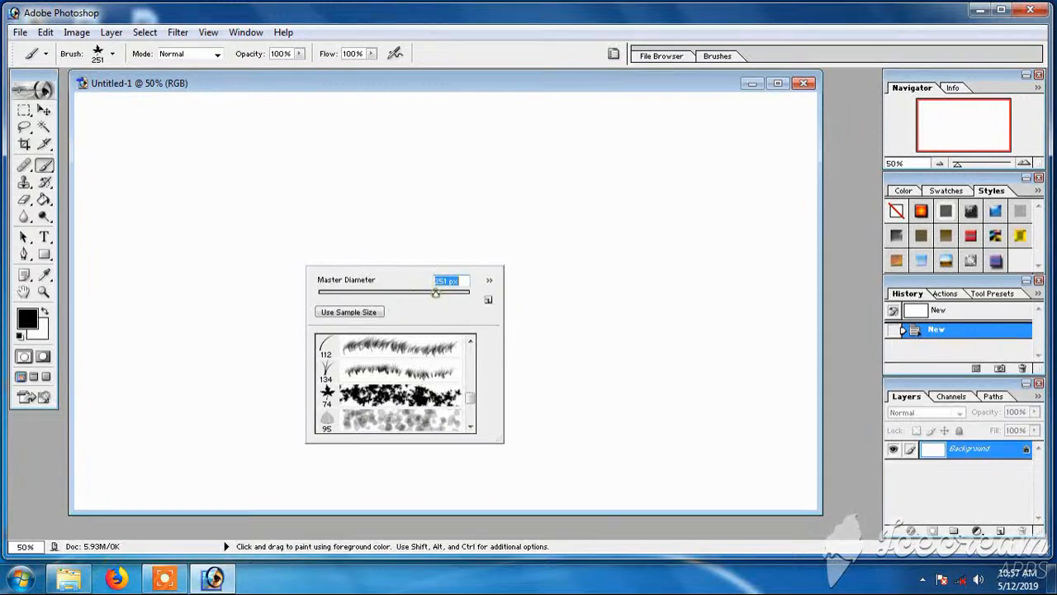
click(27, 321)
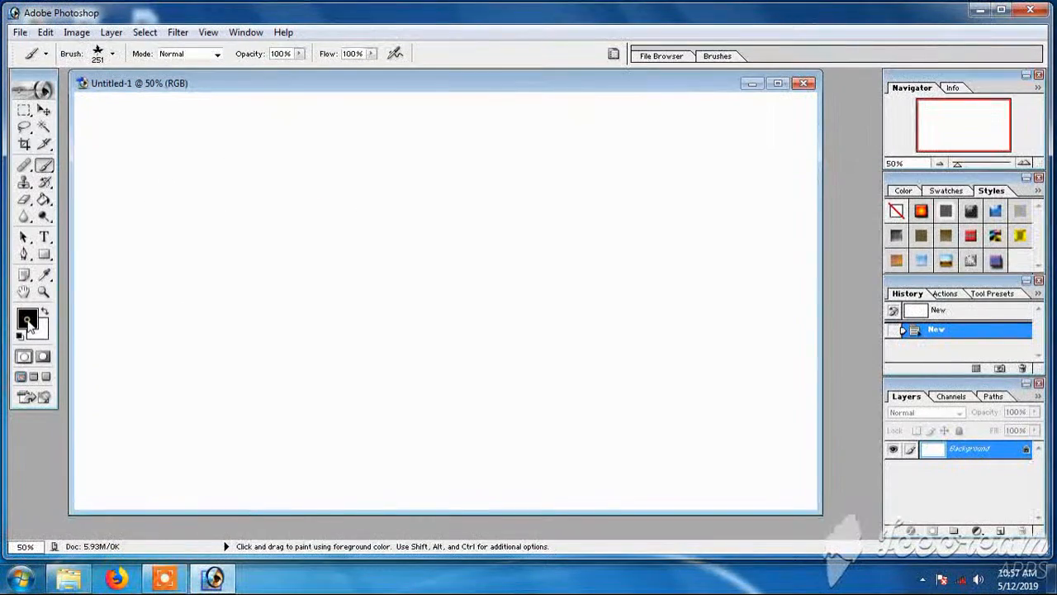
Step: Set the foreground colour to a strong golden yellow
click(28, 320)
drag(765, 304, 765, 294)
click(742, 136)
click(731, 165)
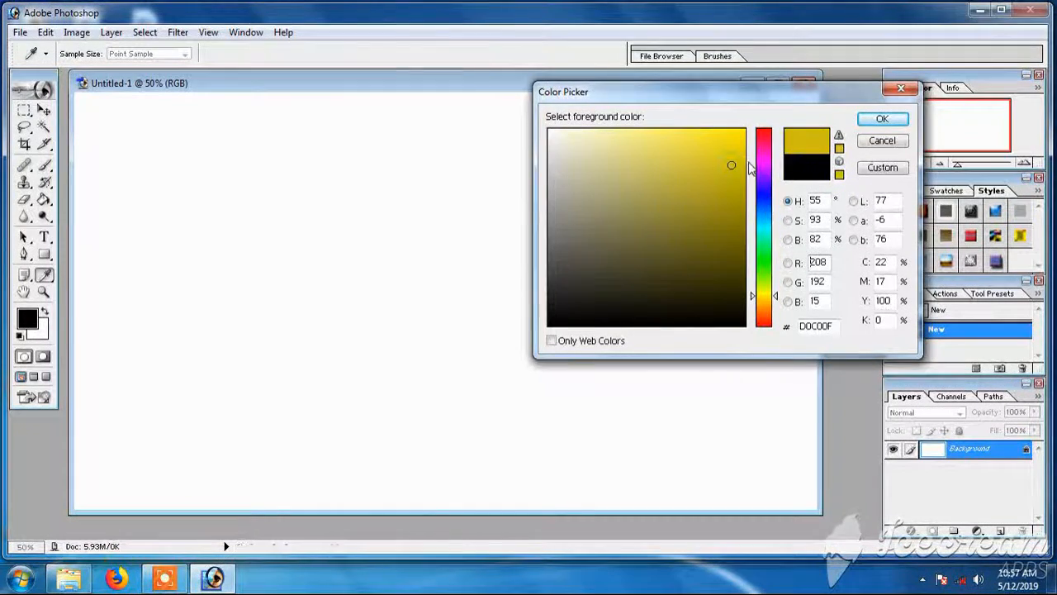
click(738, 153)
click(882, 120)
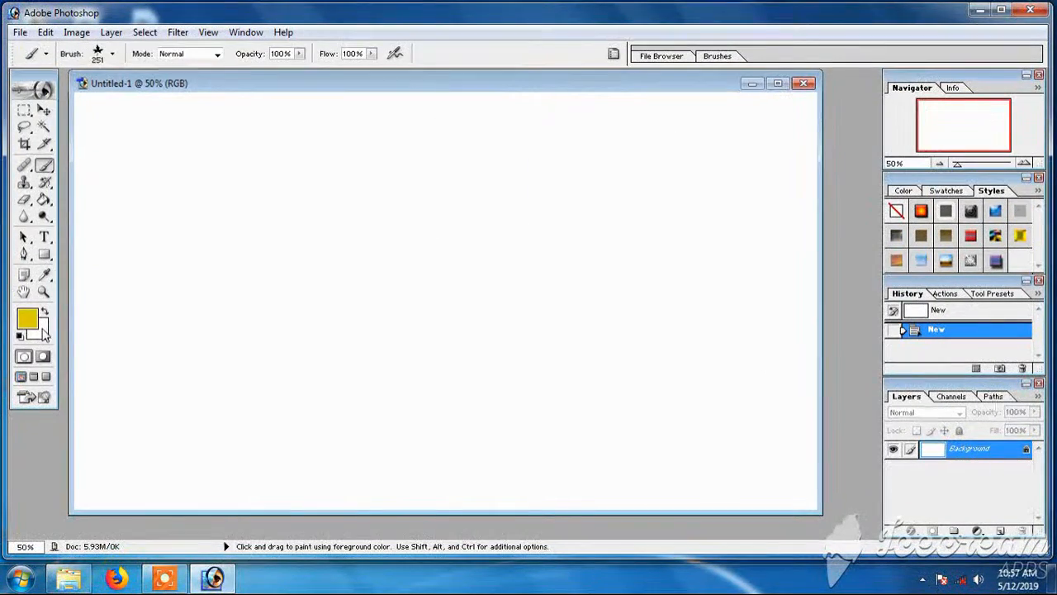
Step: Set the background colour to orange, E97B05
click(40, 329)
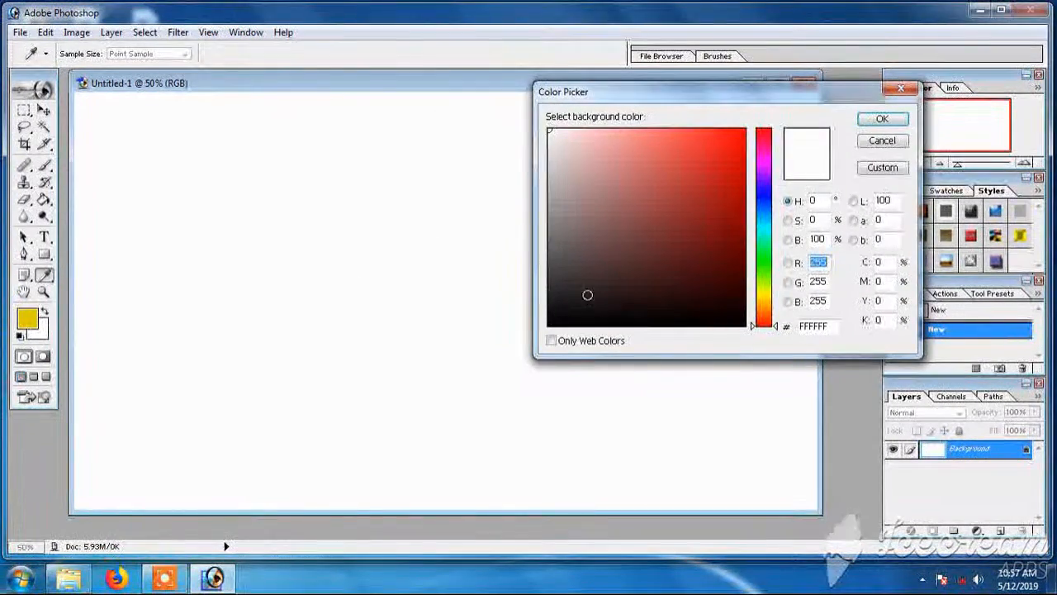
drag(767, 313, 764, 308)
click(740, 146)
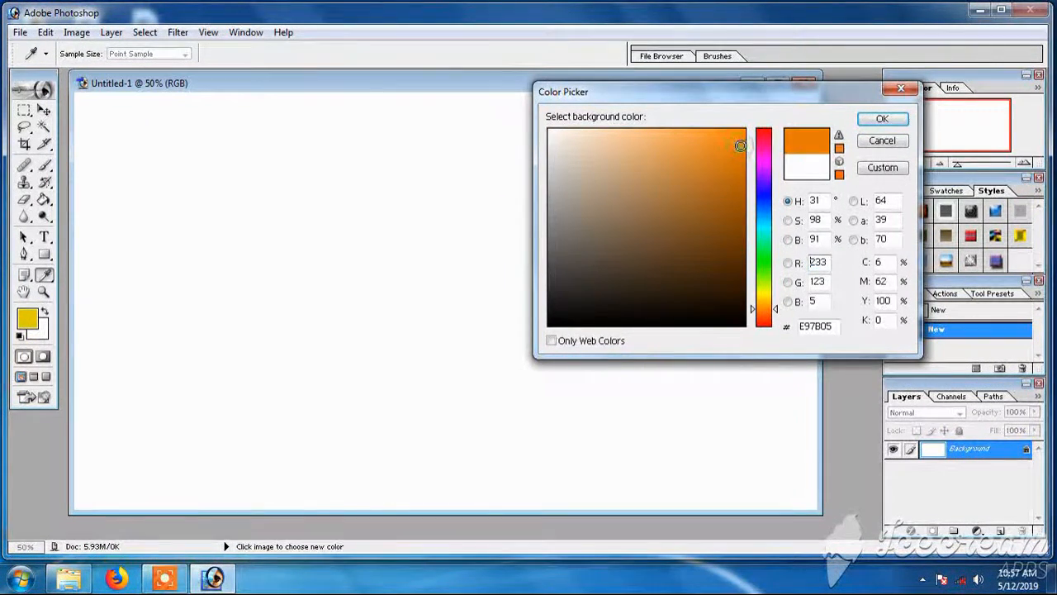
click(882, 119)
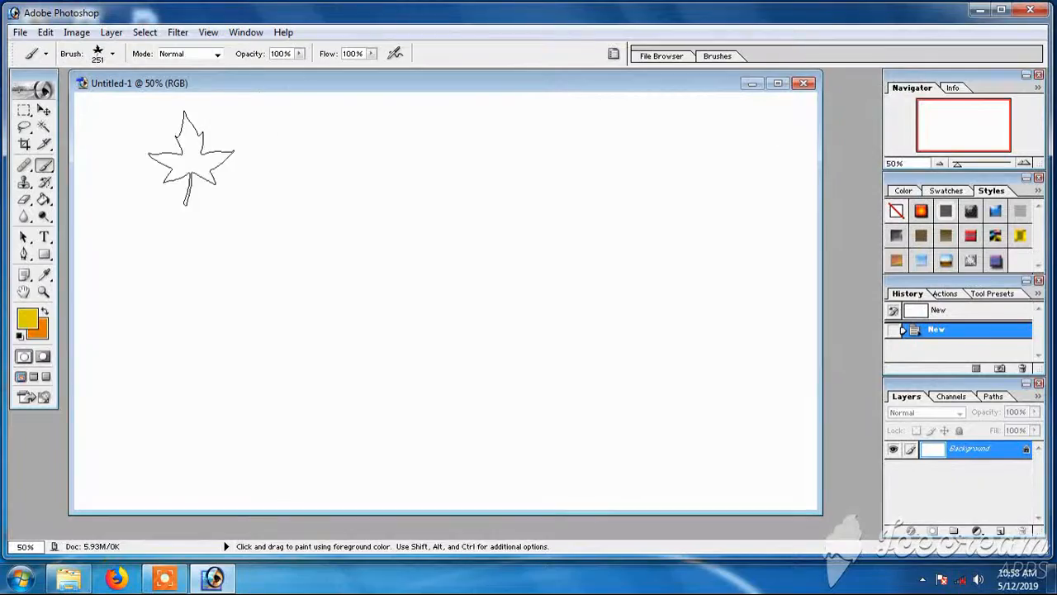
Step: Paint scattered maple leaves across the whole canvas and apply the Clouds render filter
mouse_move(123, 146)
mouse_down()
mouse_move(430, 166)
mouse_move(717, 138)
mouse_move(750, 349)
mouse_move(561, 479)
mouse_move(297, 455)
mouse_move(108, 165)
mouse_move(330, 314)
mouse_move(450, 248)
mouse_move(595, 330)
mouse_move(766, 395)
mouse_move(579, 124)
mouse_move(330, 165)
mouse_move(102, 339)
mouse_move(281, 479)
mouse_move(685, 437)
mouse_move(743, 248)
mouse_move(141, 278)
mouse_move(528, 413)
mouse_up()
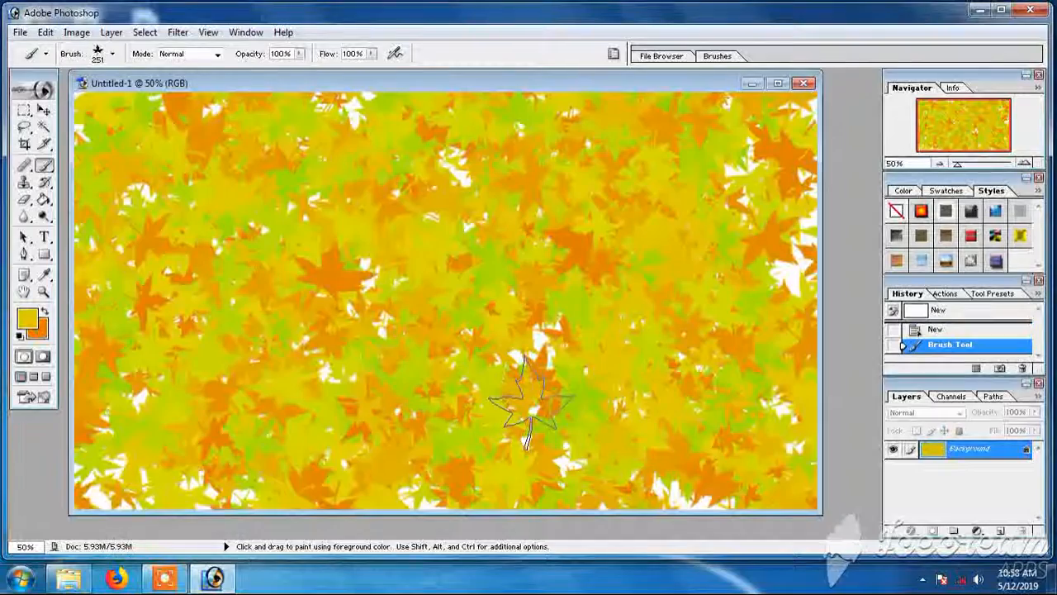
click(184, 34)
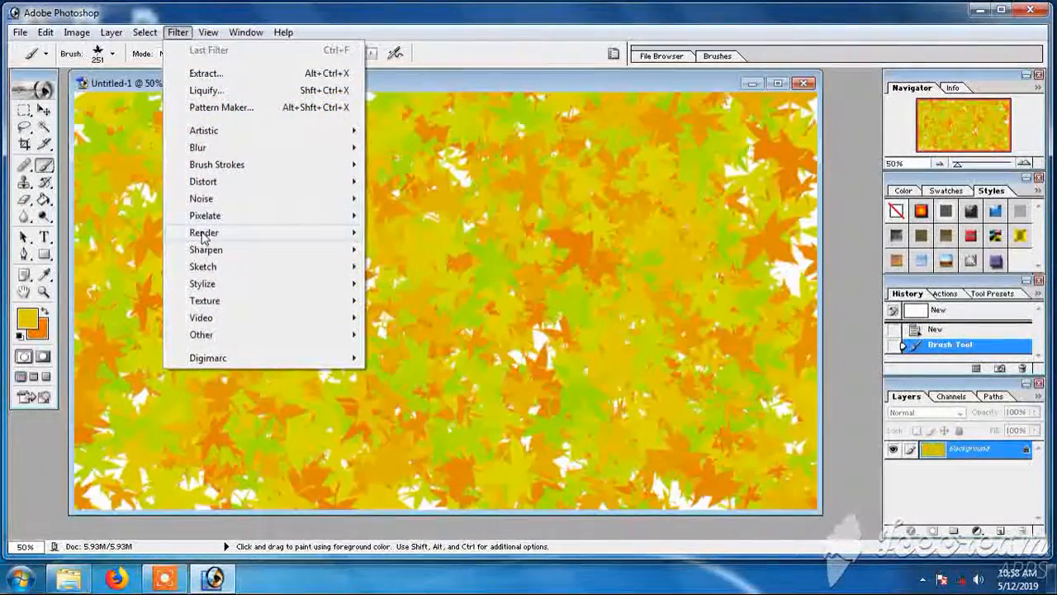
mouse_move(224, 238)
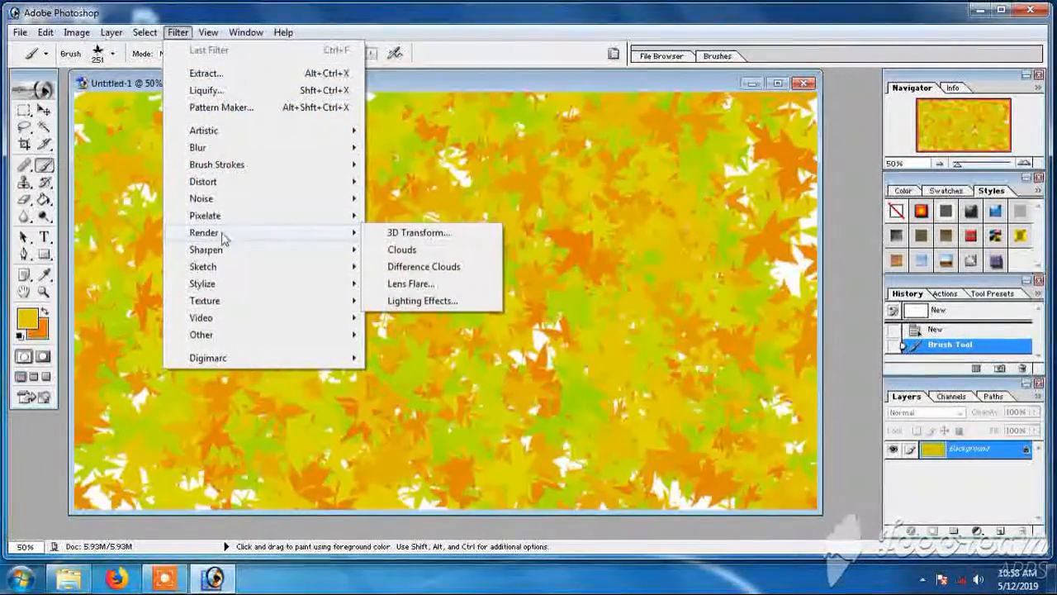
click(394, 249)
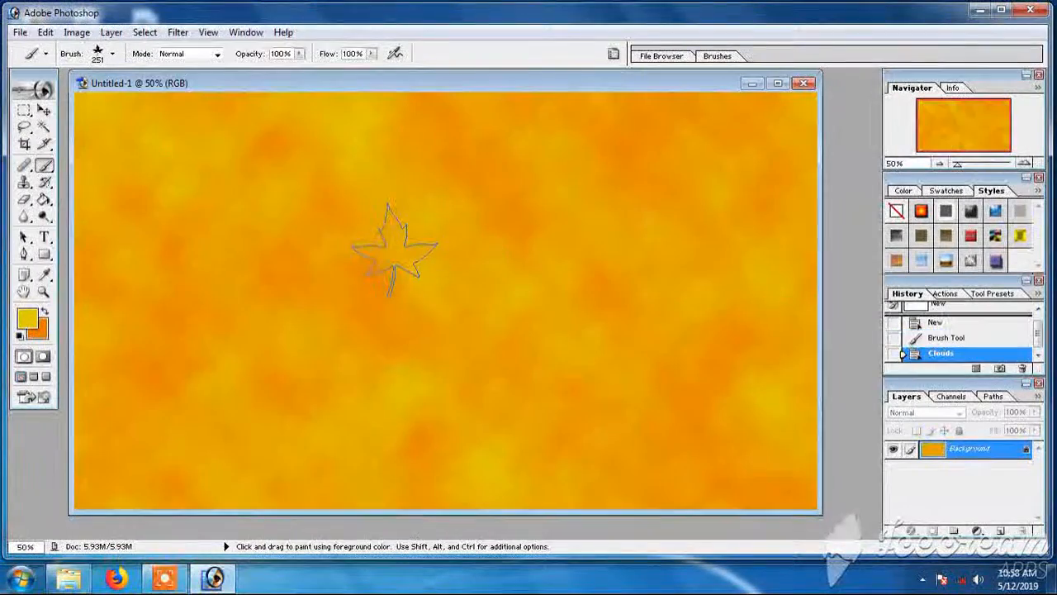
Step: Write "texture ready to save" in a wide text box across the canvas, and revert the document to its Clouds state
click(44, 237)
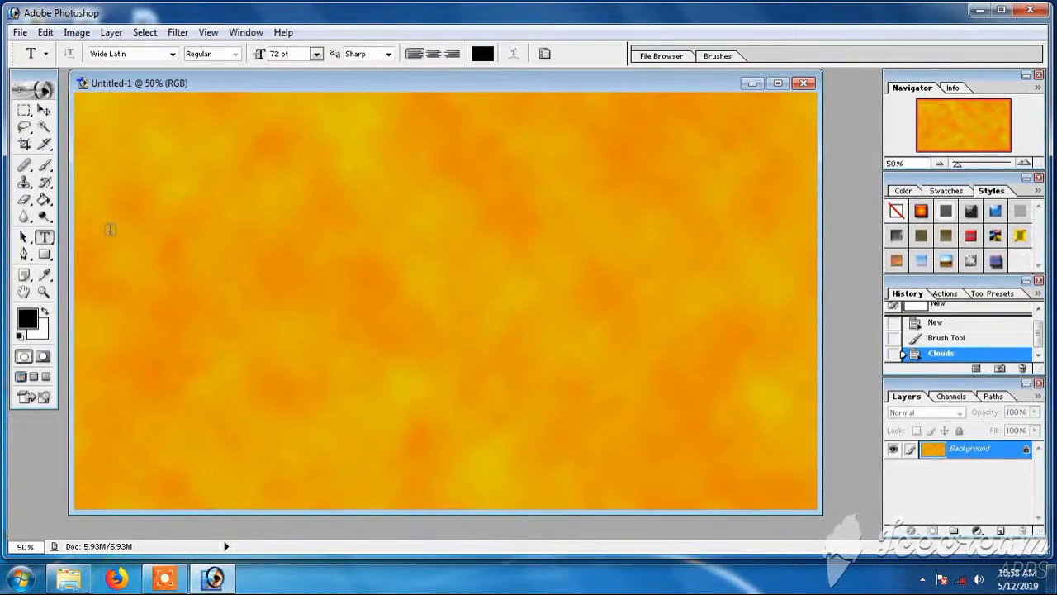
drag(637, 267, 775, 298)
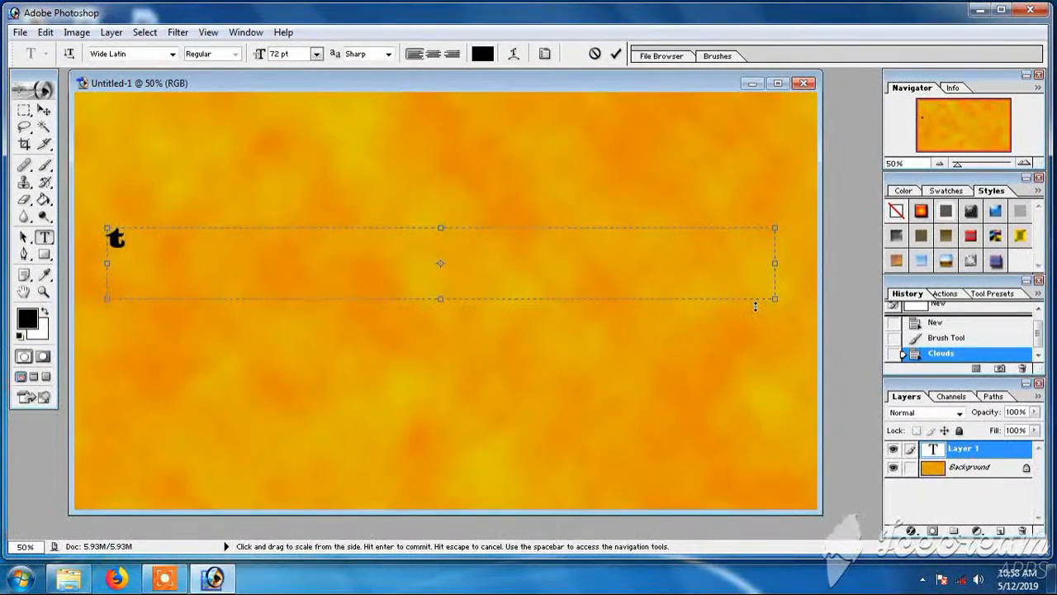
text(texture )
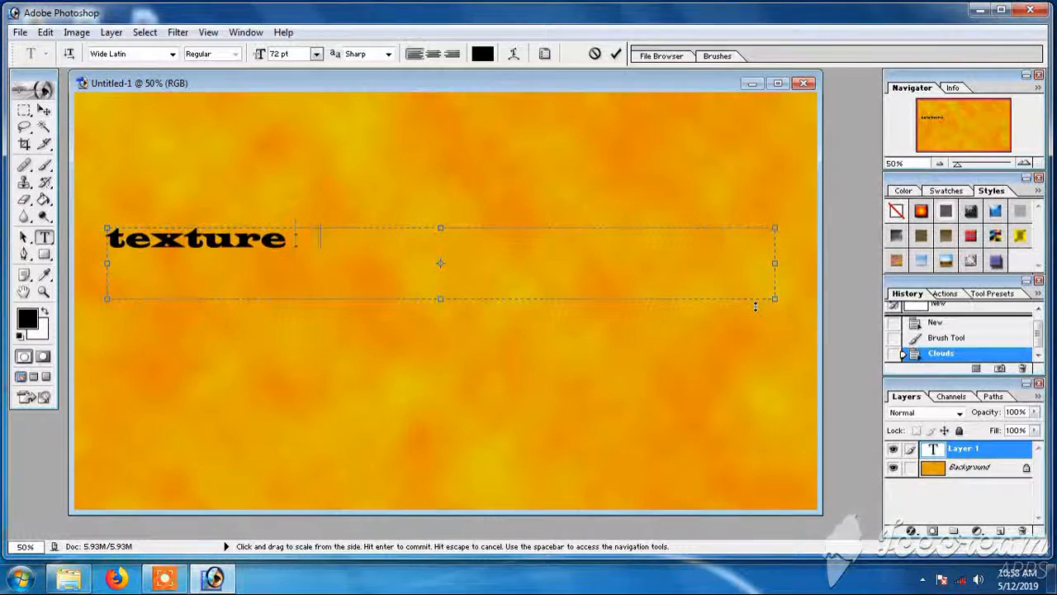
text(ready to save)
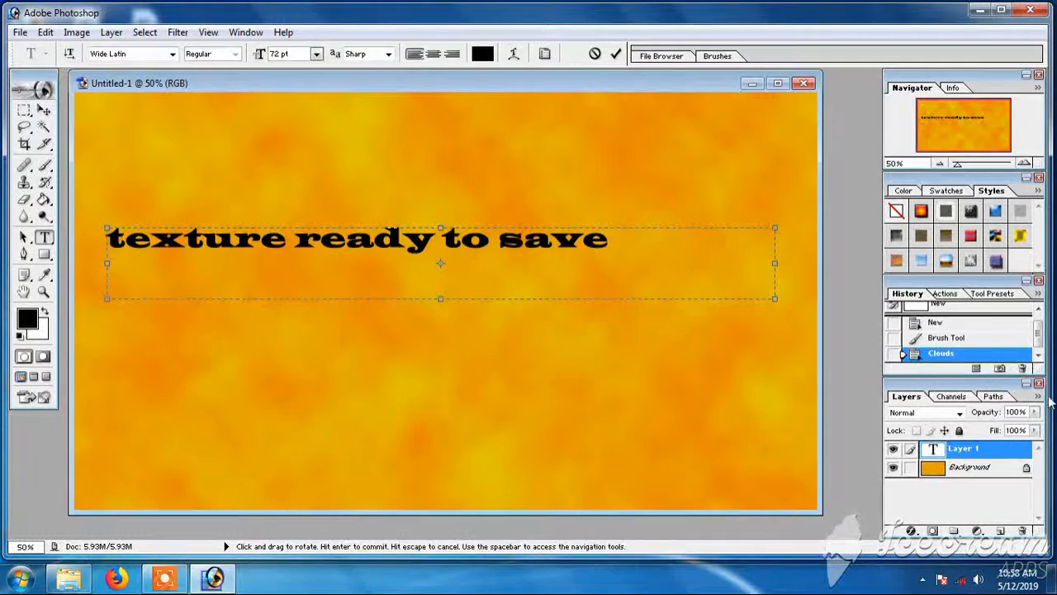
click(937, 339)
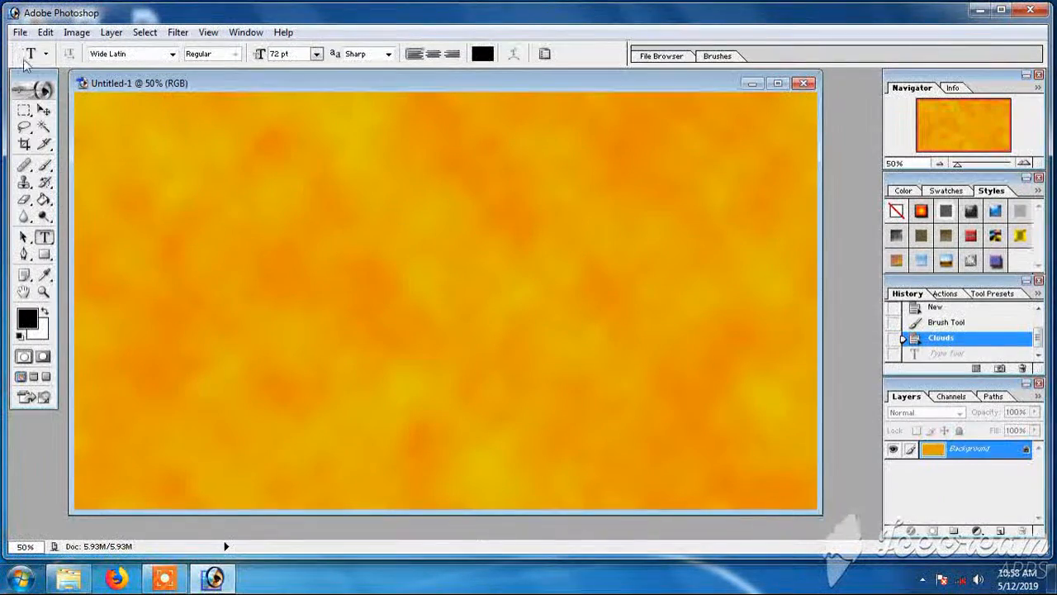
Step: Save the cloud texture as a JPEG named "texture 1" in the raw folder and close the document
click(20, 33)
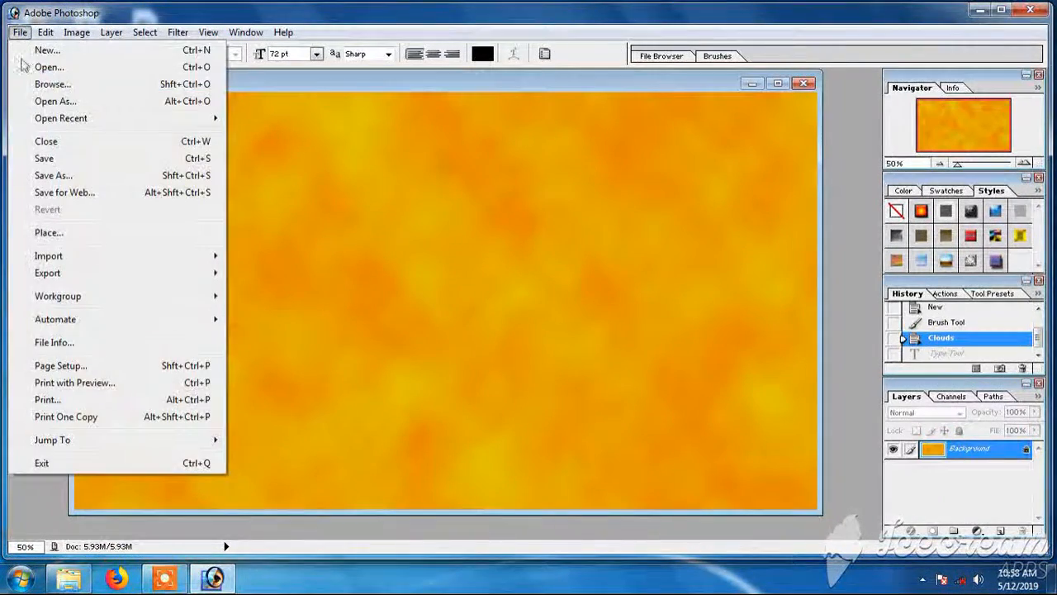
click(33, 160)
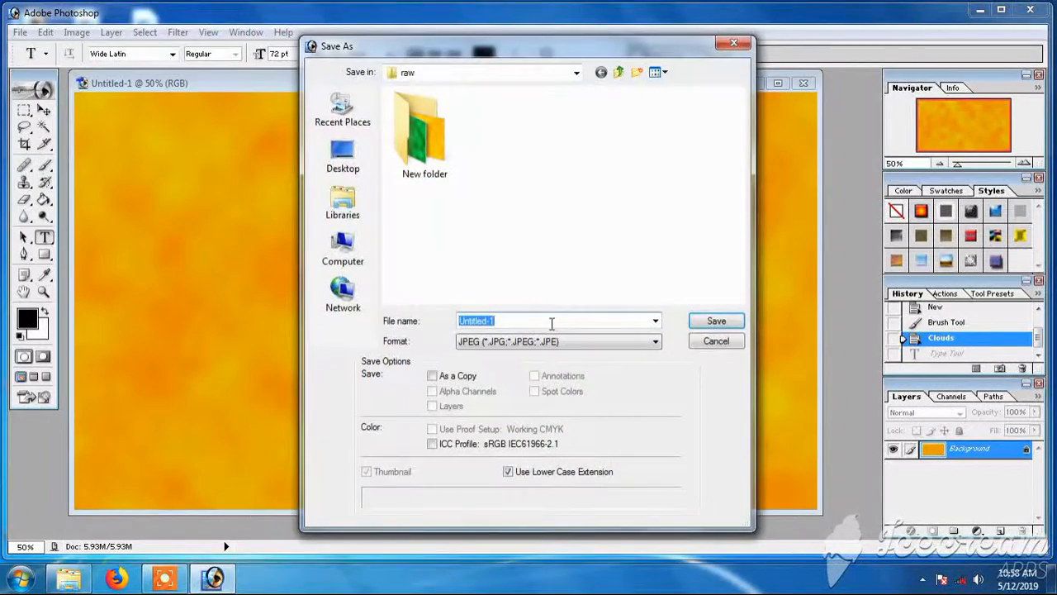
text(texture 1)
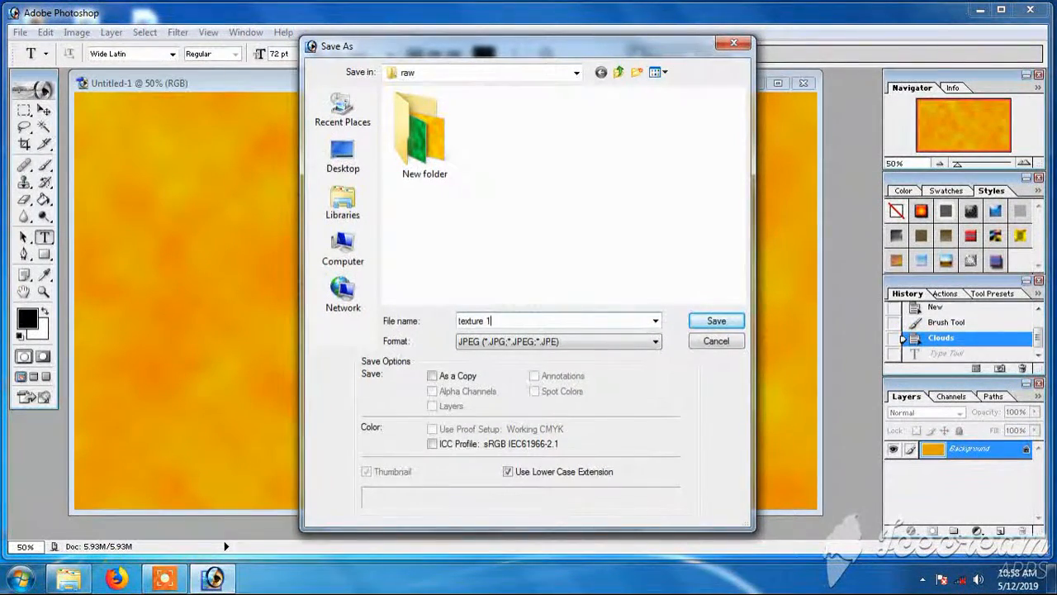
click(546, 341)
click(500, 417)
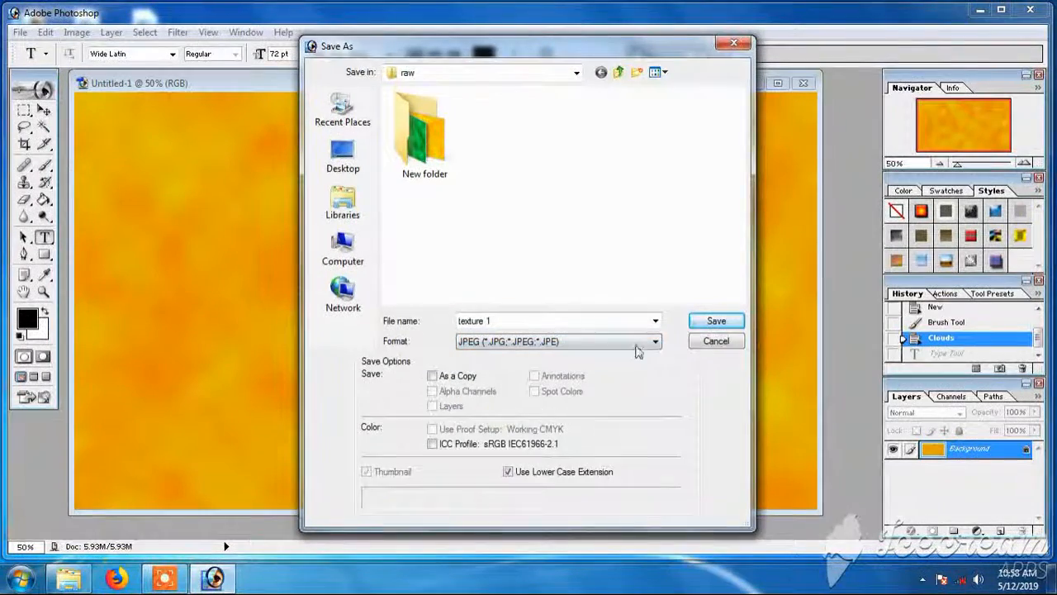
click(714, 322)
click(637, 183)
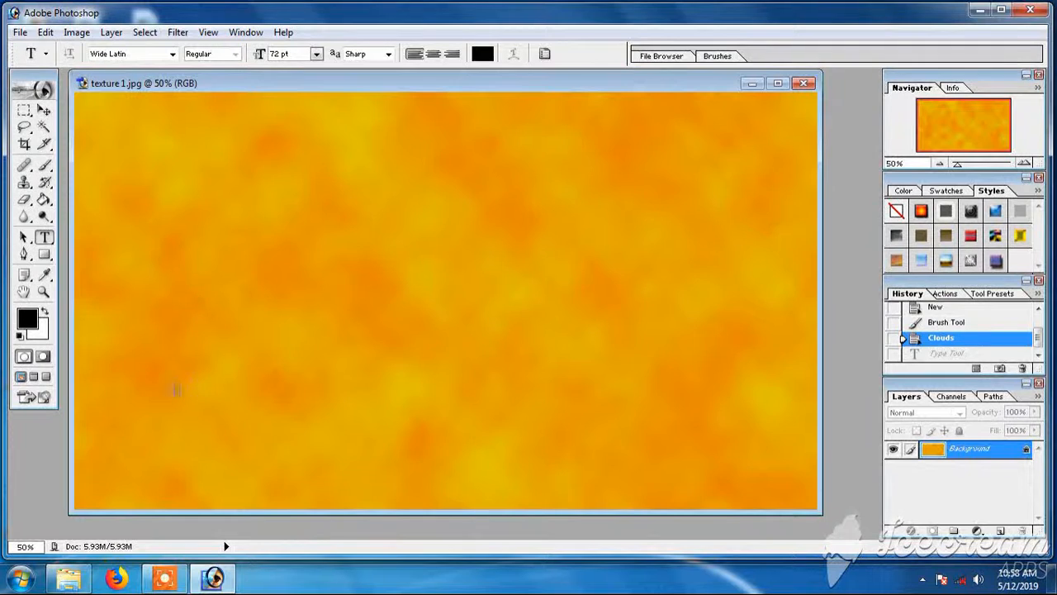
click(803, 84)
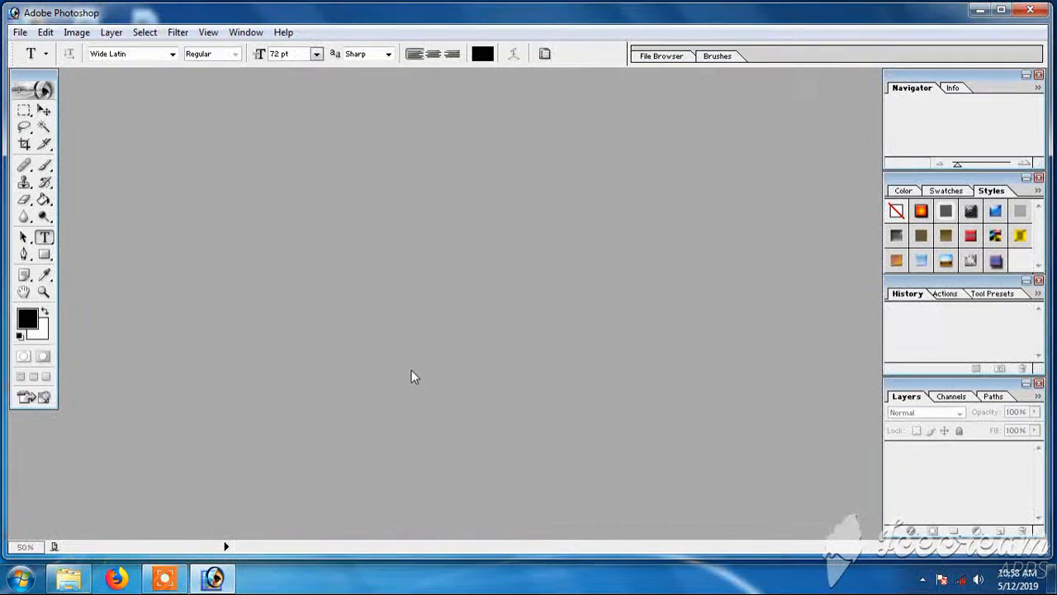
Step: Create another new white RGB document at 1920 x 1080 pixels and 72 pixels/inch
click(21, 33)
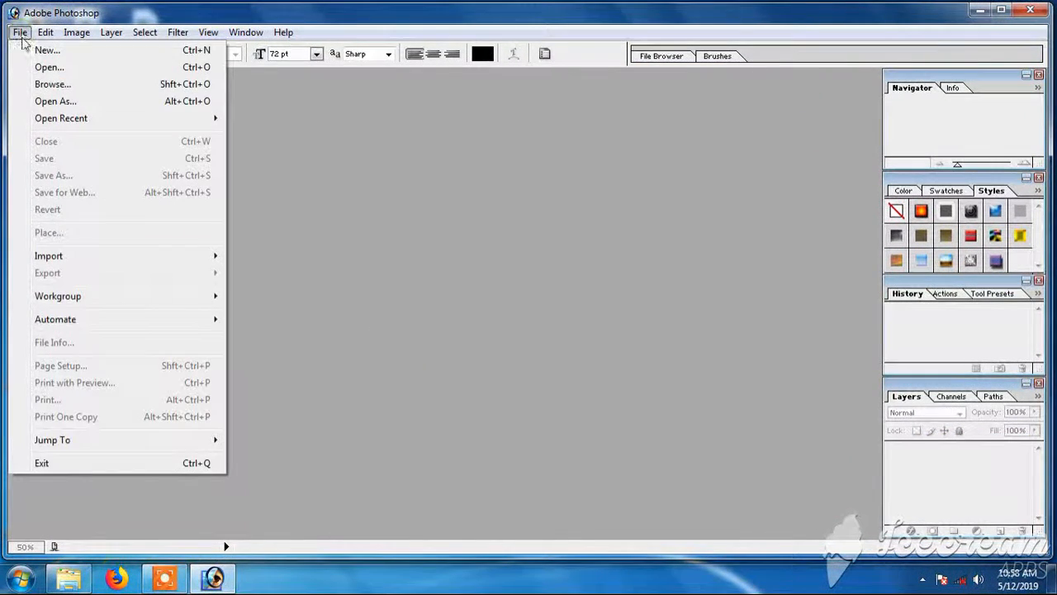
click(32, 52)
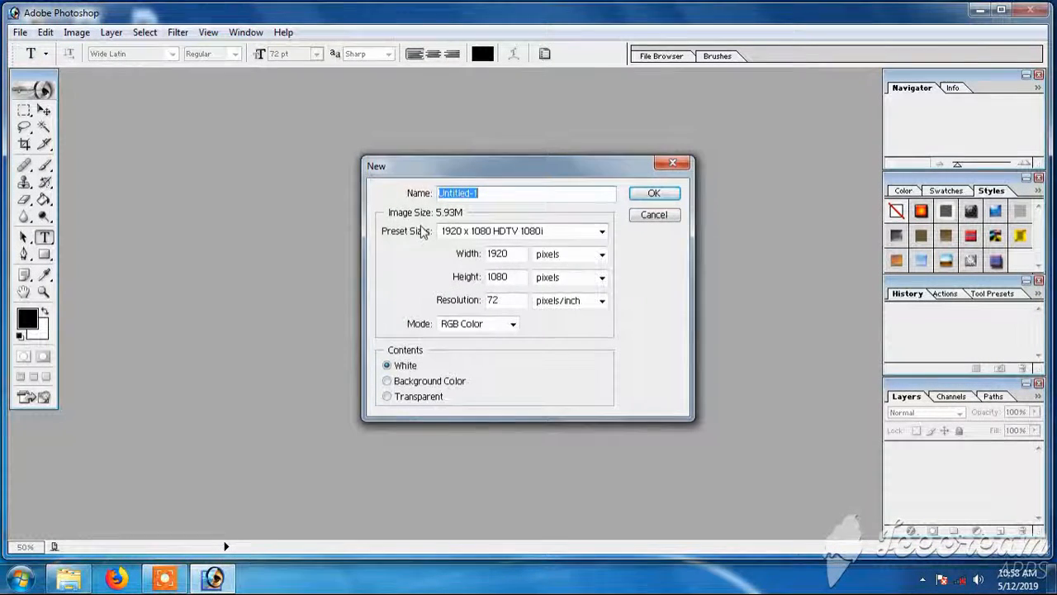
click(655, 193)
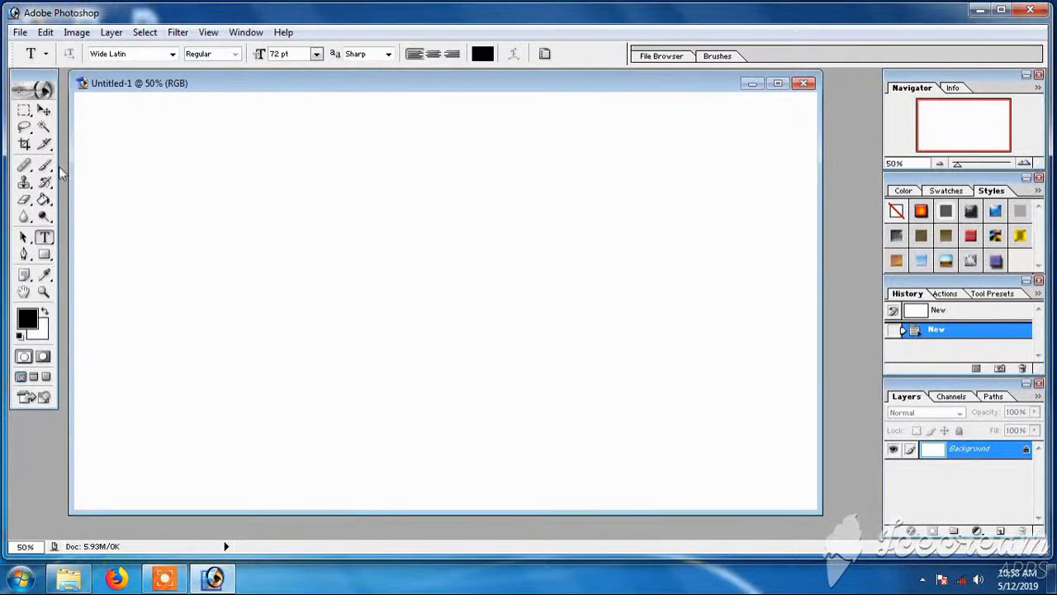
Step: Choose the Brush tool with the scattered grass-blade brush and enlarge its master diameter to 302 px
click(45, 165)
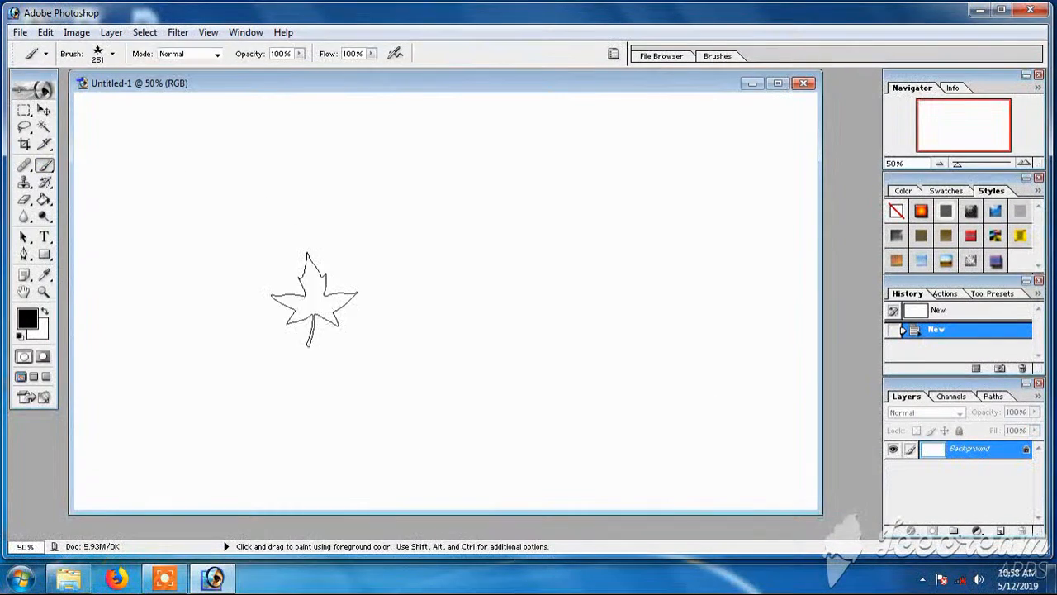
right_click(314, 292)
scroll(415, 413, down, 1)
scroll(415, 413, up, 1)
click(418, 382)
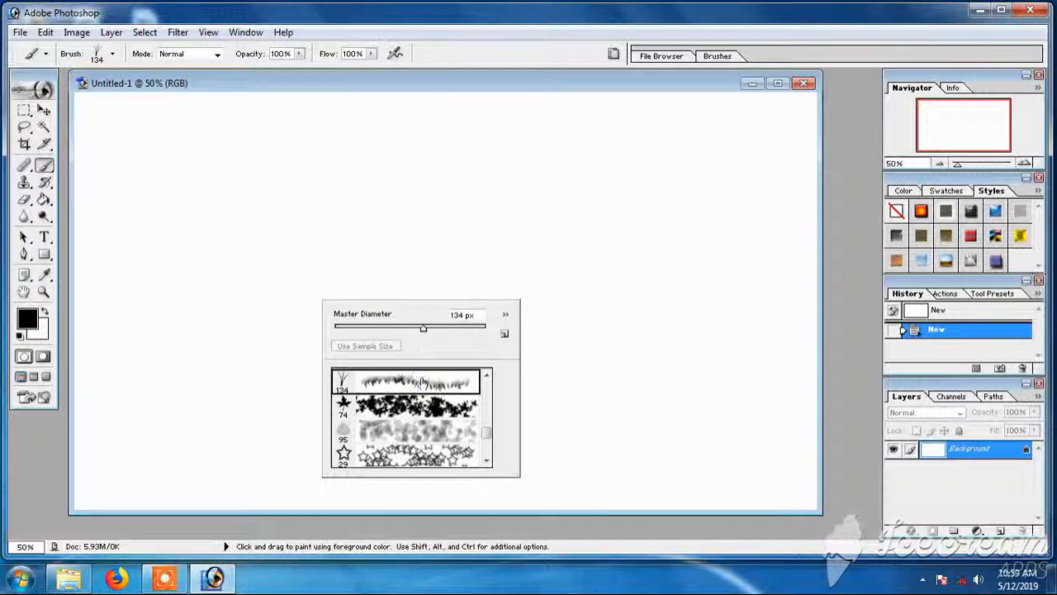
click(450, 329)
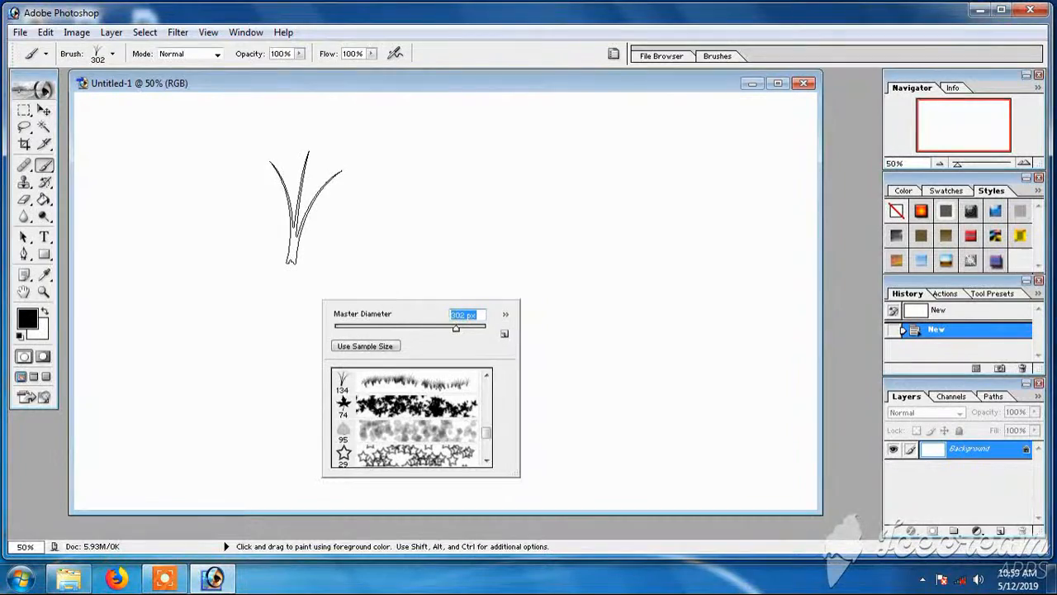
Step: Set the foreground colour to bright green 3FF806 and the background colour to dark green 256608
click(45, 275)
click(27, 318)
click(759, 268)
click(740, 134)
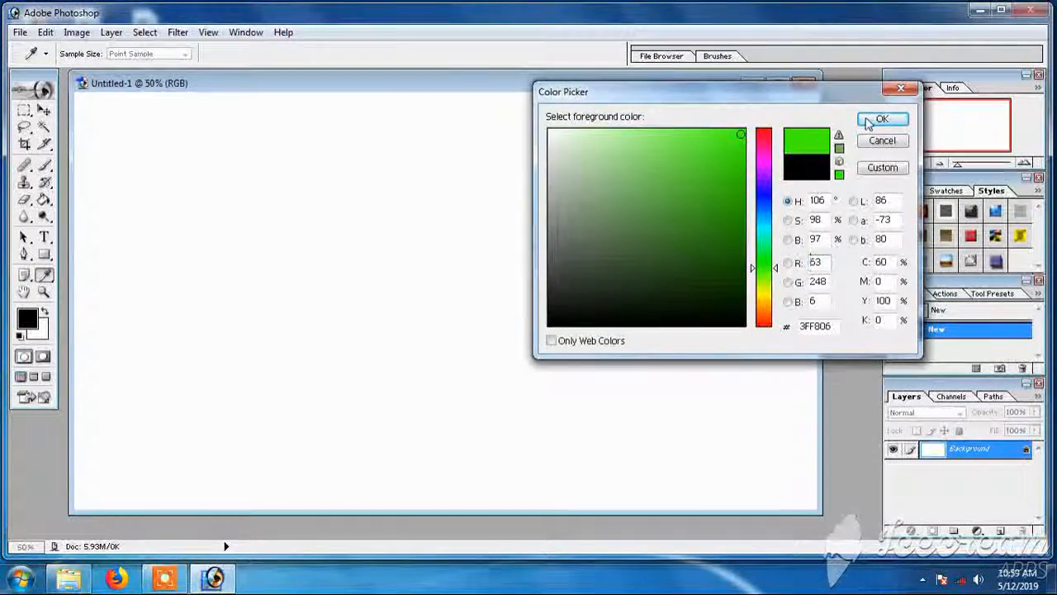
click(880, 119)
click(45, 333)
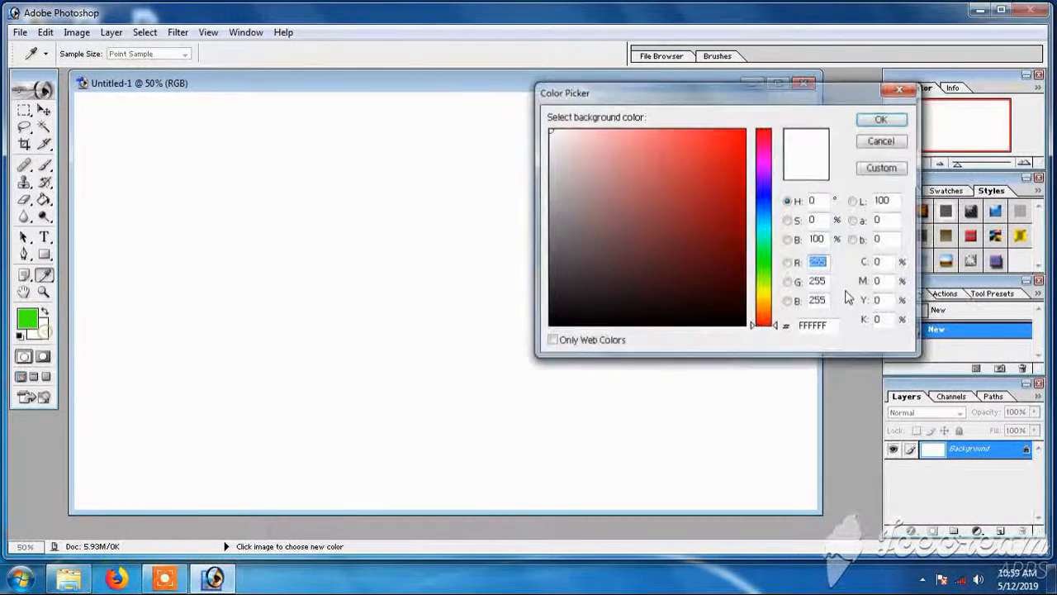
click(764, 271)
click(730, 247)
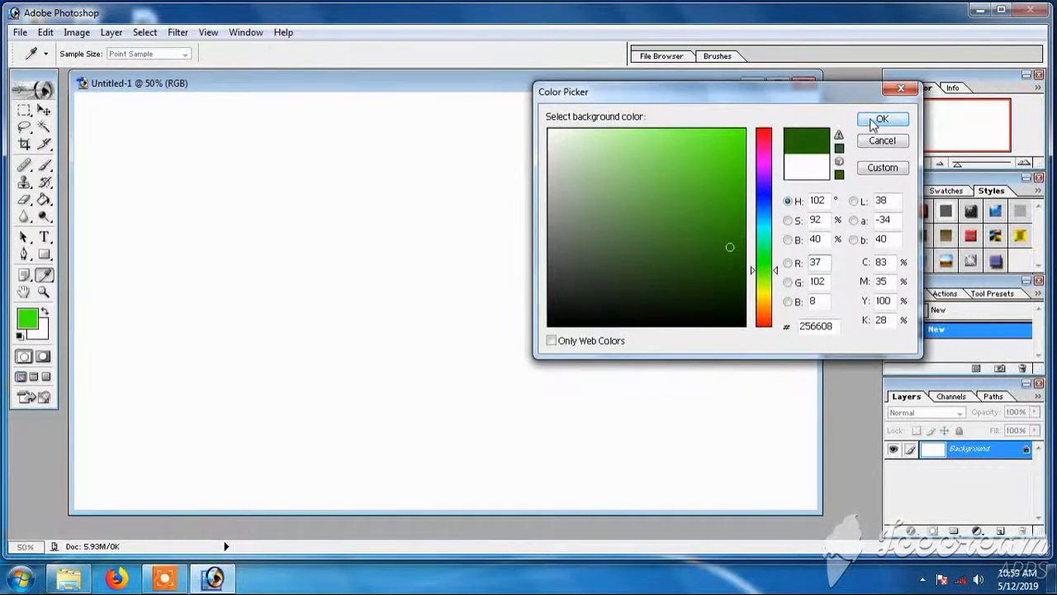
click(880, 120)
Step: Paint green grass across the whole canvas and apply the Clouds render filter
mouse_move(98, 129)
mouse_down()
mouse_move(139, 120)
mouse_move(738, 141)
mouse_move(401, 220)
mouse_move(633, 259)
mouse_move(108, 347)
mouse_move(566, 318)
mouse_move(426, 310)
mouse_move(347, 264)
mouse_move(355, 232)
mouse_move(146, 192)
mouse_move(789, 190)
mouse_move(223, 165)
mouse_move(528, 124)
mouse_move(645, 157)
mouse_move(597, 137)
mouse_move(669, 231)
mouse_up()
mouse_move(380, 376)
mouse_down()
mouse_move(202, 413)
mouse_move(380, 393)
mouse_move(107, 450)
mouse_move(454, 487)
mouse_move(611, 483)
mouse_move(462, 430)
mouse_move(727, 421)
mouse_move(595, 384)
mouse_move(792, 384)
mouse_move(627, 347)
mouse_move(743, 463)
mouse_move(578, 462)
mouse_move(694, 487)
mouse_move(723, 351)
mouse_move(627, 364)
mouse_move(429, 272)
mouse_move(215, 239)
mouse_move(562, 190)
mouse_up()
mouse_move(145, 123)
mouse_down()
mouse_move(91, 153)
mouse_move(272, 318)
mouse_move(438, 425)
mouse_move(446, 413)
mouse_move(653, 442)
mouse_move(421, 446)
mouse_up()
click(177, 32)
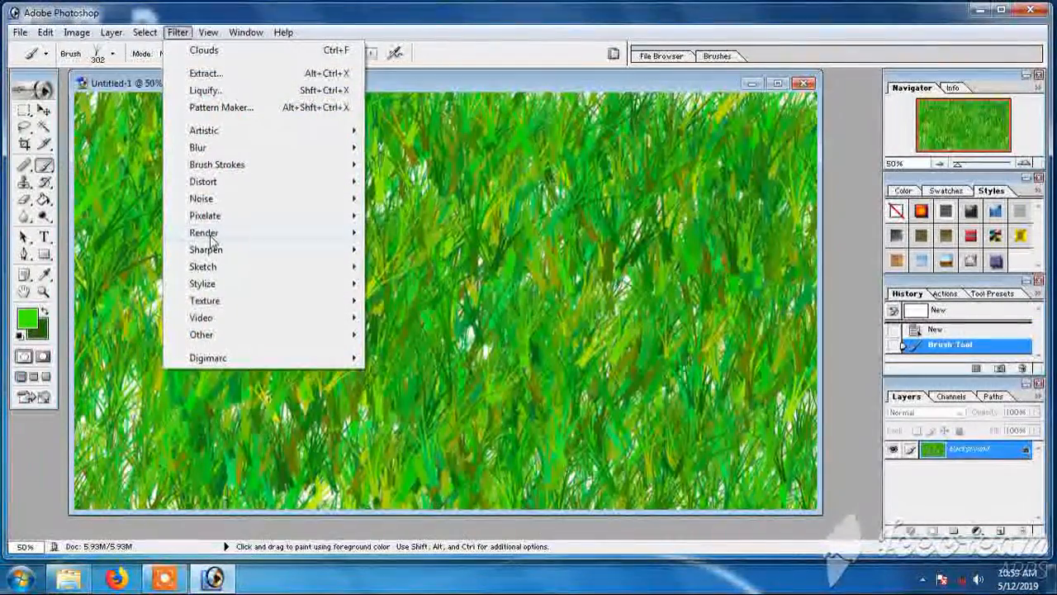
mouse_move(238, 235)
click(393, 251)
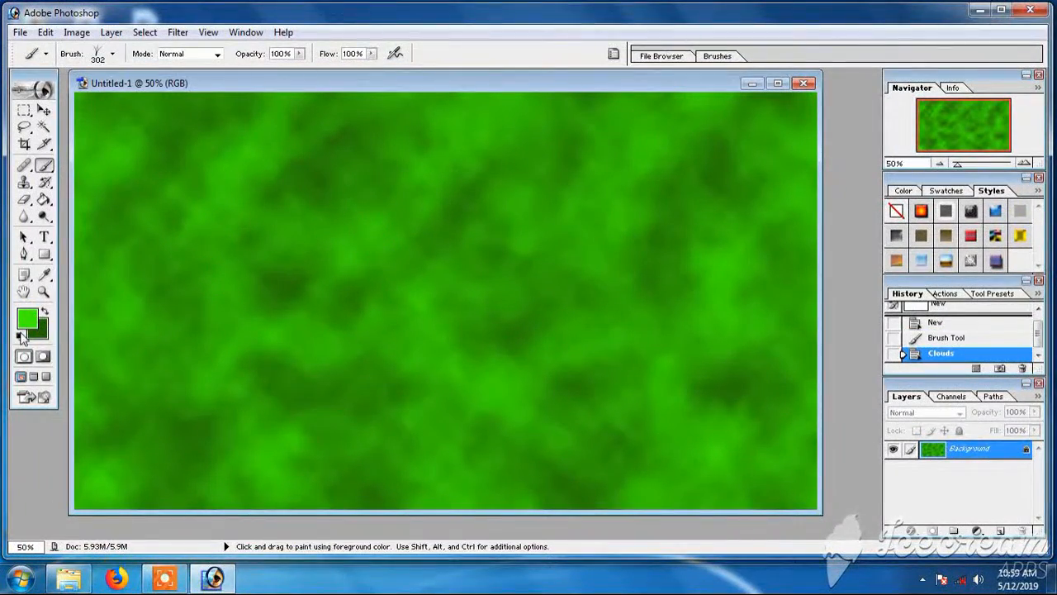
Step: Write "texture is ready to save" in a wide text box across the canvas, and discard the text
click(45, 238)
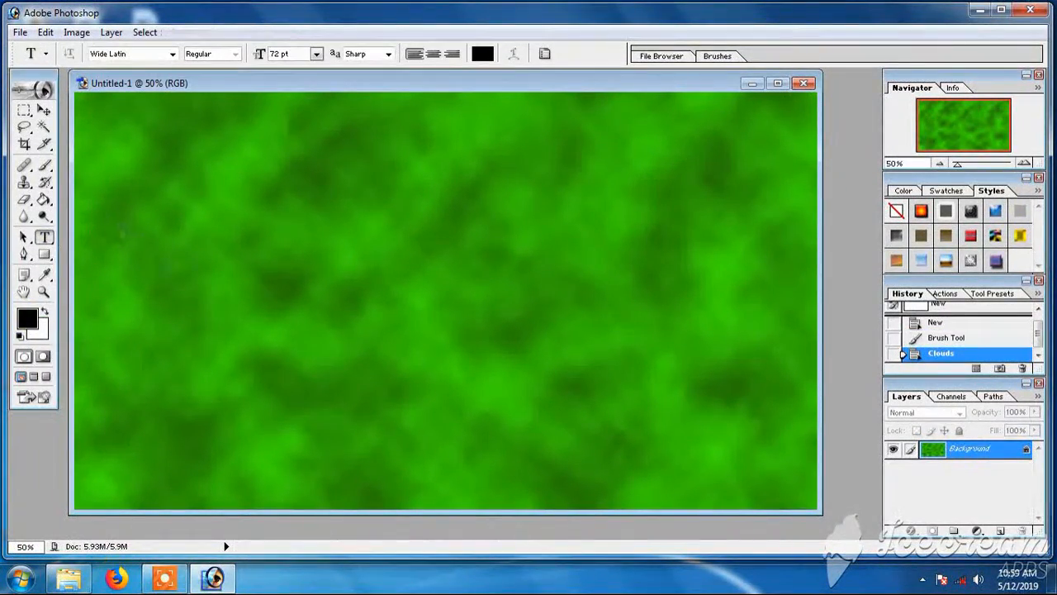
drag(556, 314, 746, 305)
text(texture )
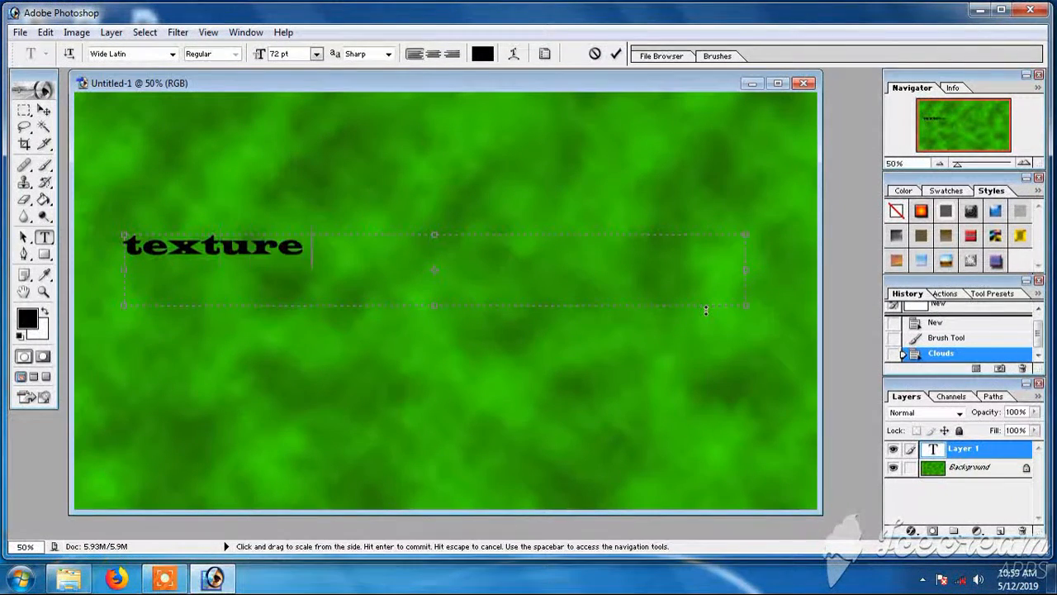
text(is read)
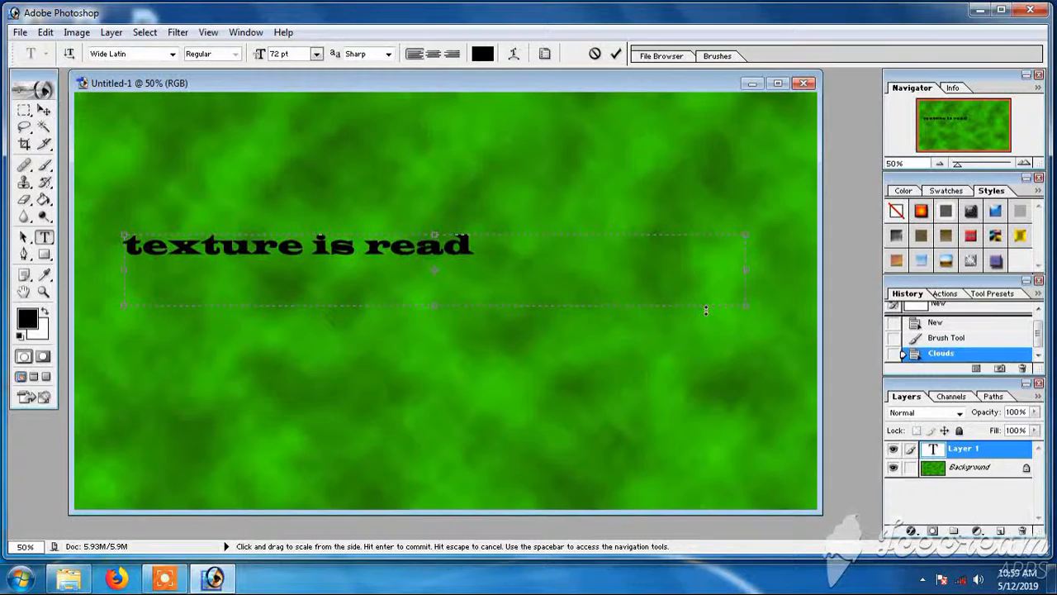
text(y t)
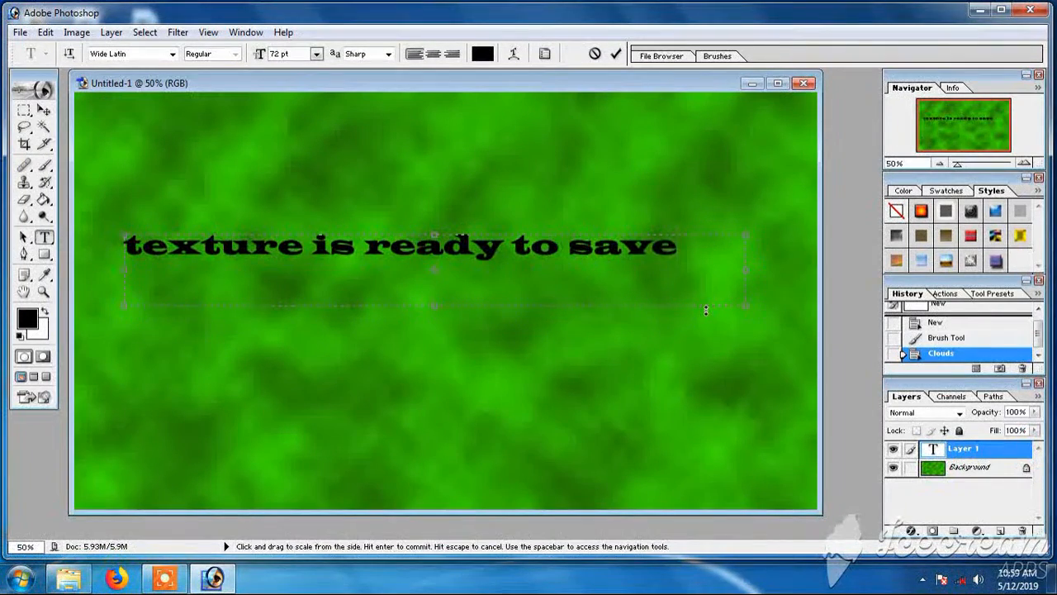
text(o save)
key(Escape)
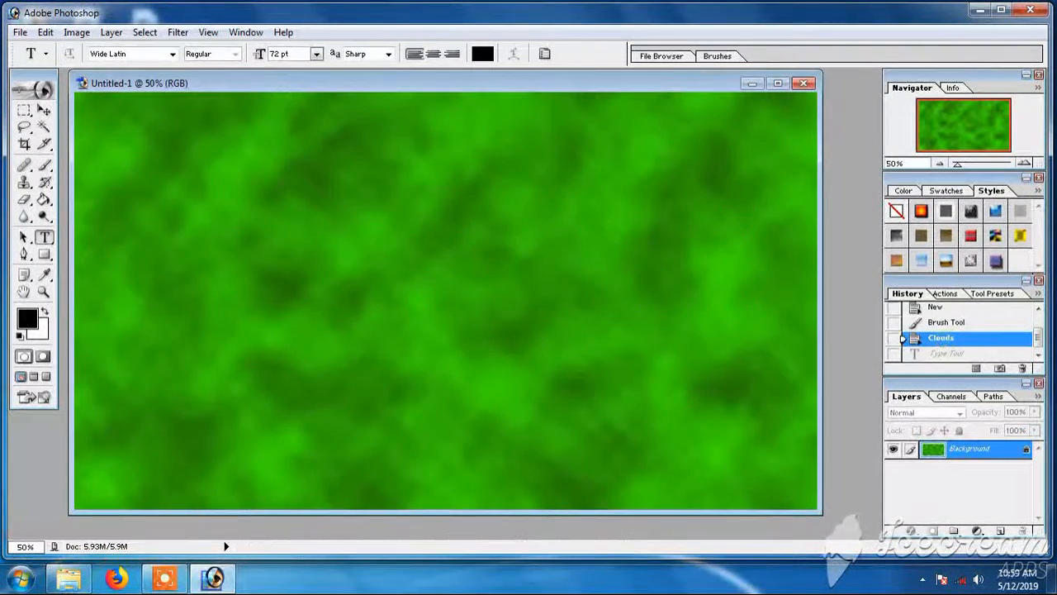
Step: Save the green cloud texture as a JPEG named "texture 2" in the raw folder
click(19, 33)
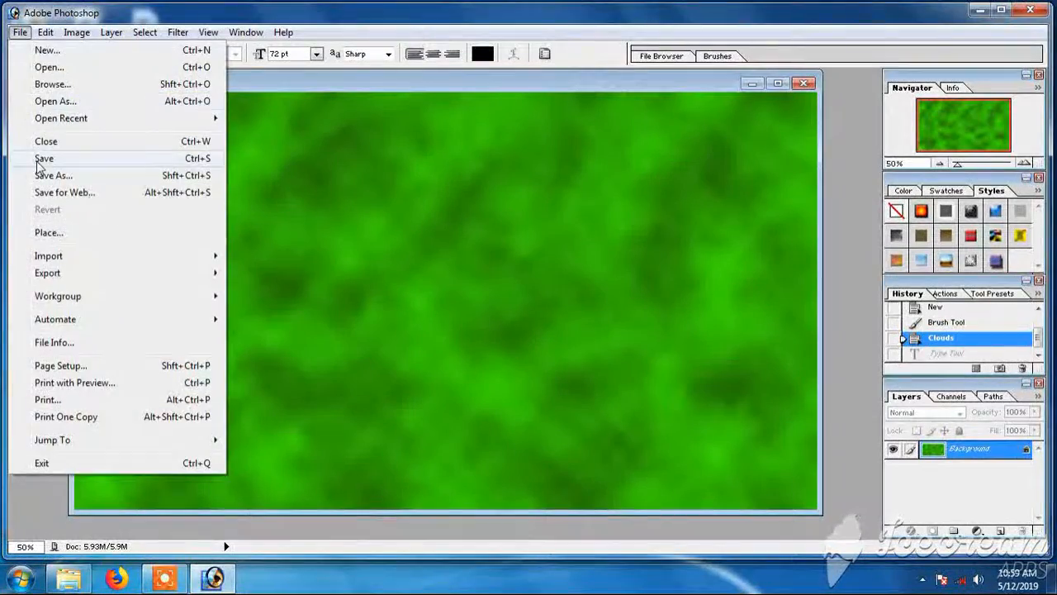
click(38, 161)
text(te)
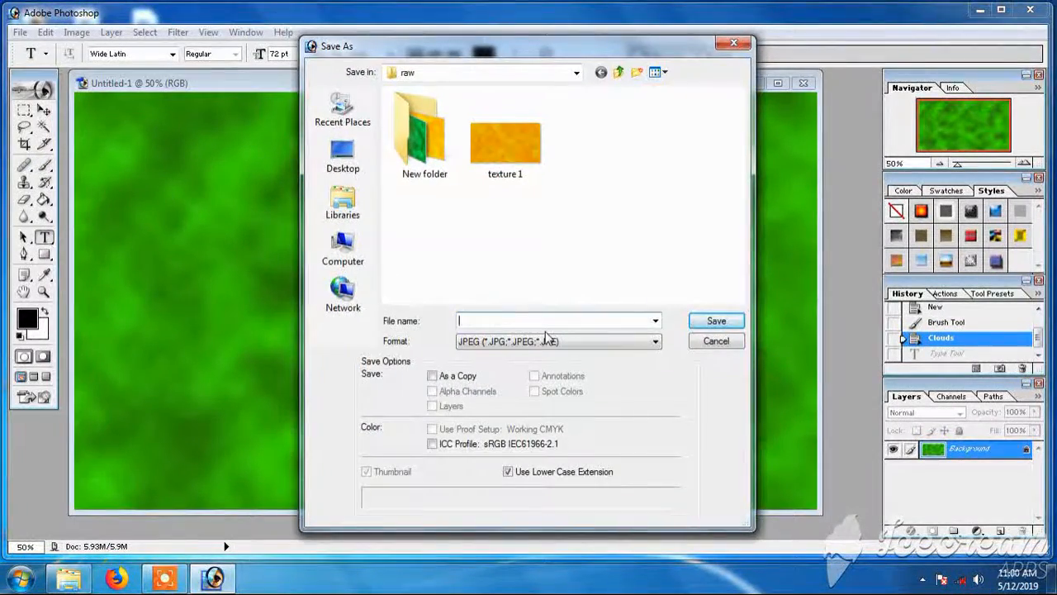
text(xture )
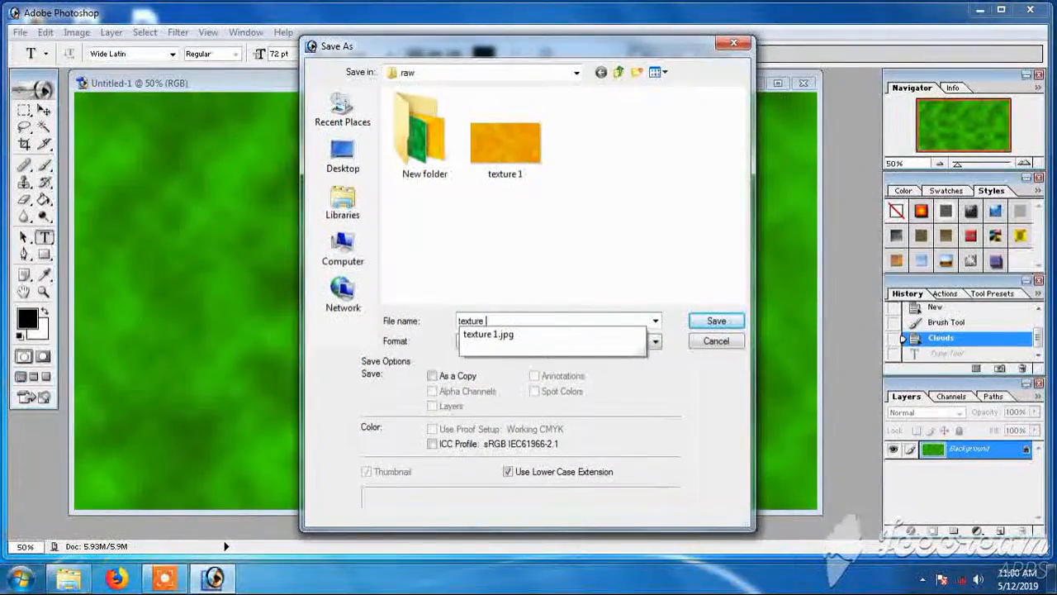
text(2)
click(715, 322)
click(640, 185)
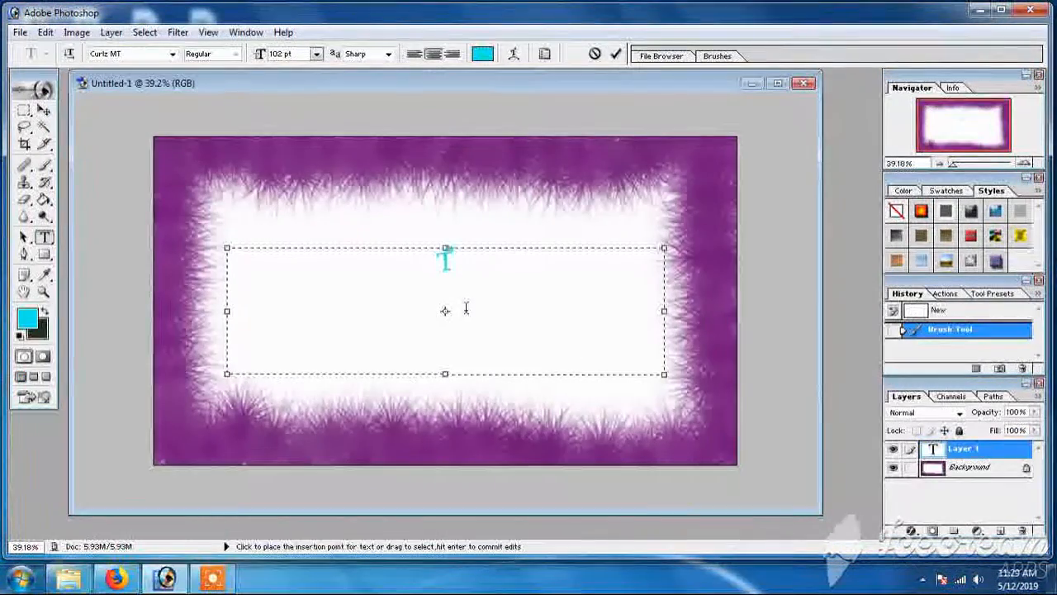
Step: Complete the text "Thanks for watching", "like", "comment", "subscribe" on four lines inside the purple frame, and apply the blue-and-gold chrome style to it
text(hanks )
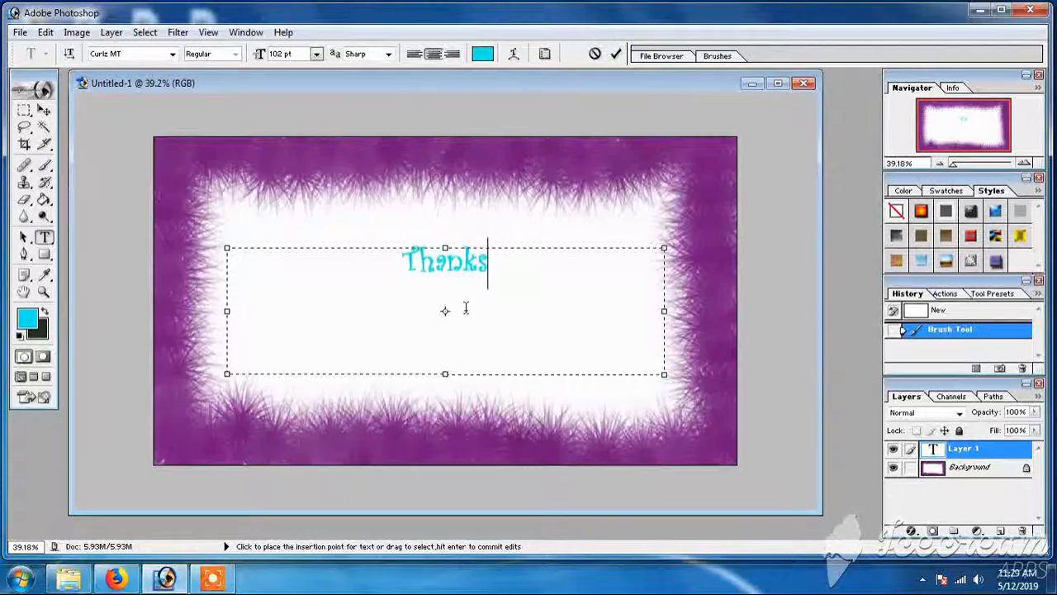
text(for w)
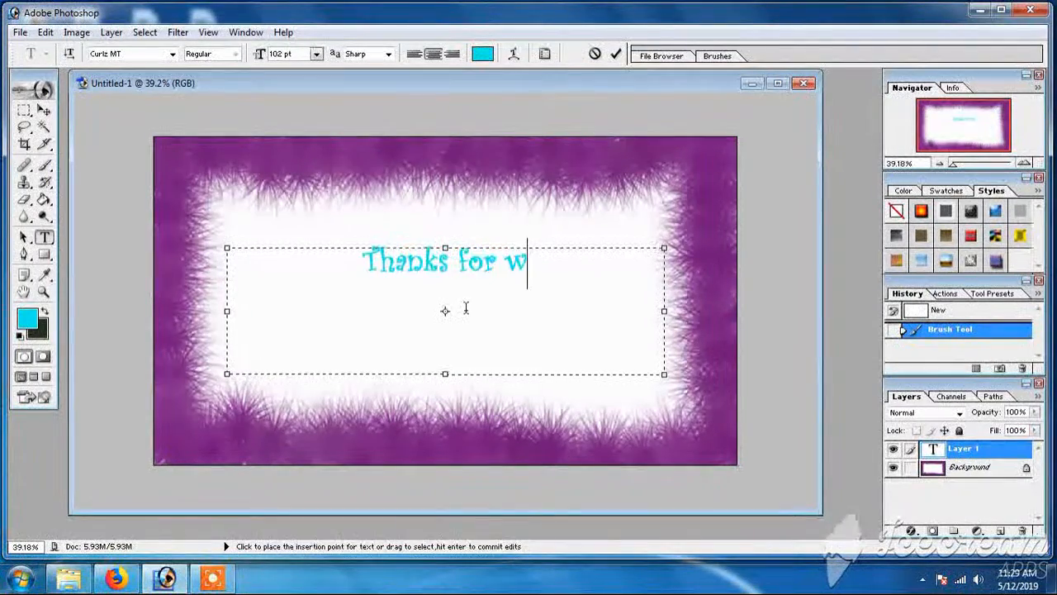
text(atching)
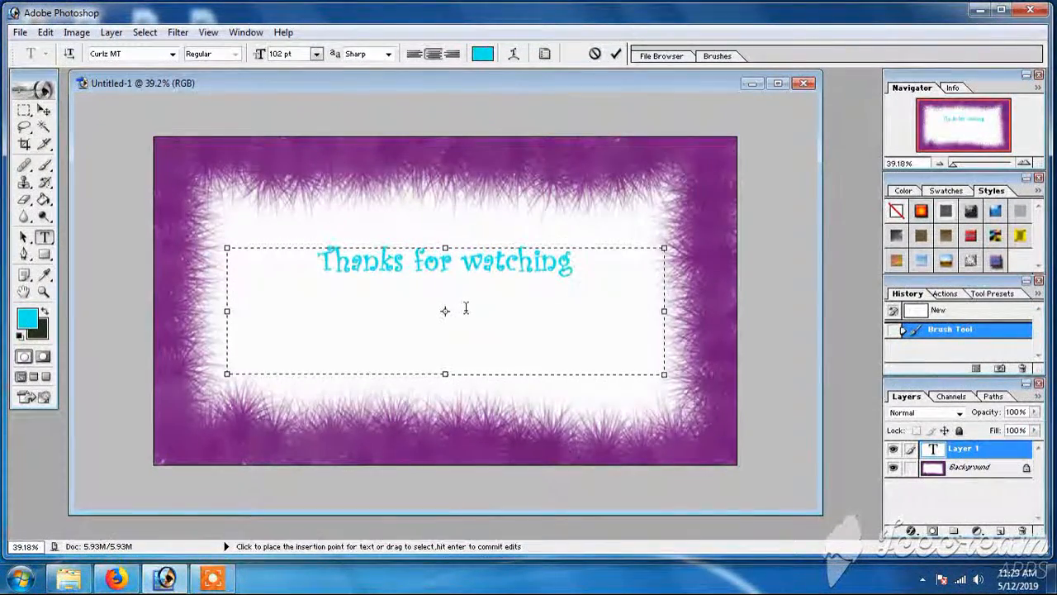
key(Return)
text(Like)
key(Return)
text(comment)
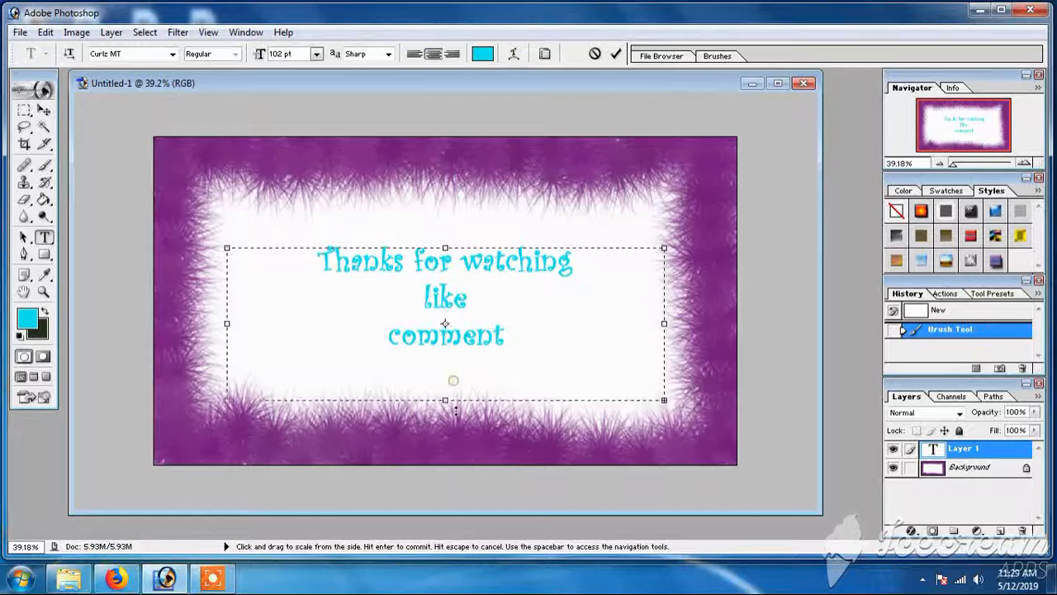
drag(455, 409, 455, 415)
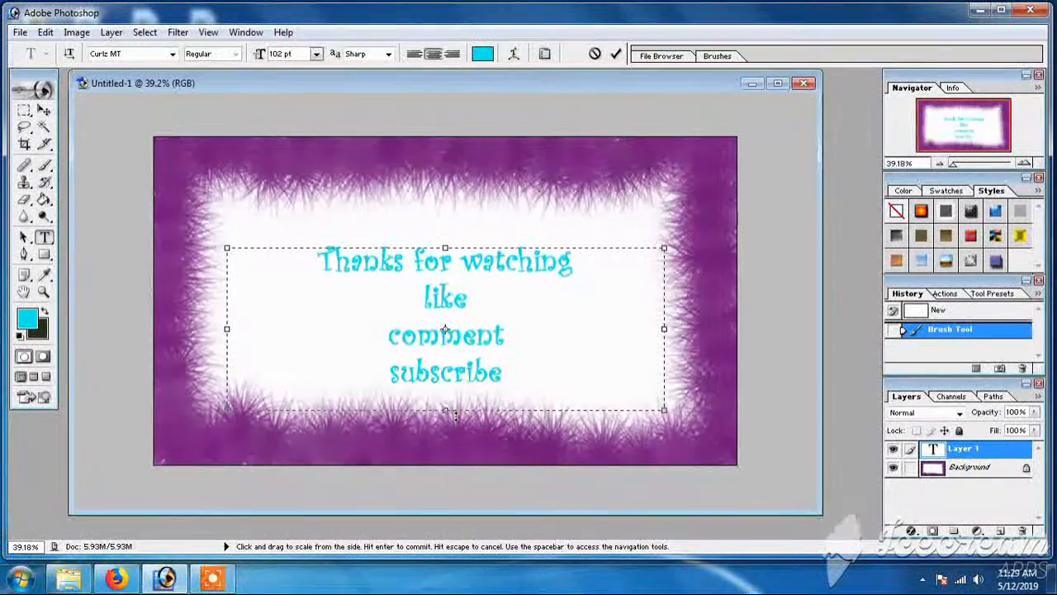
click(947, 263)
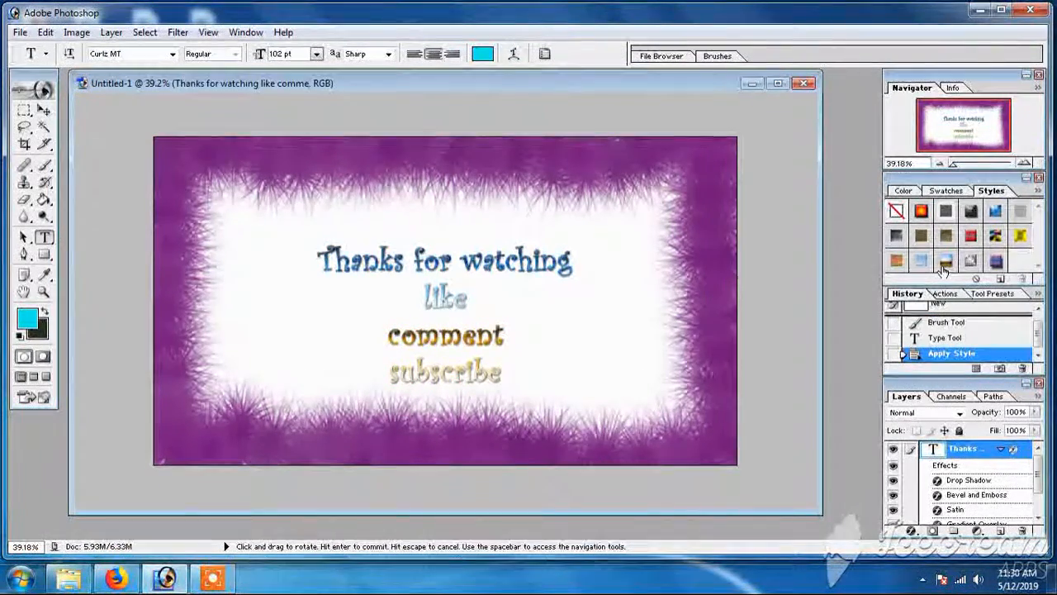